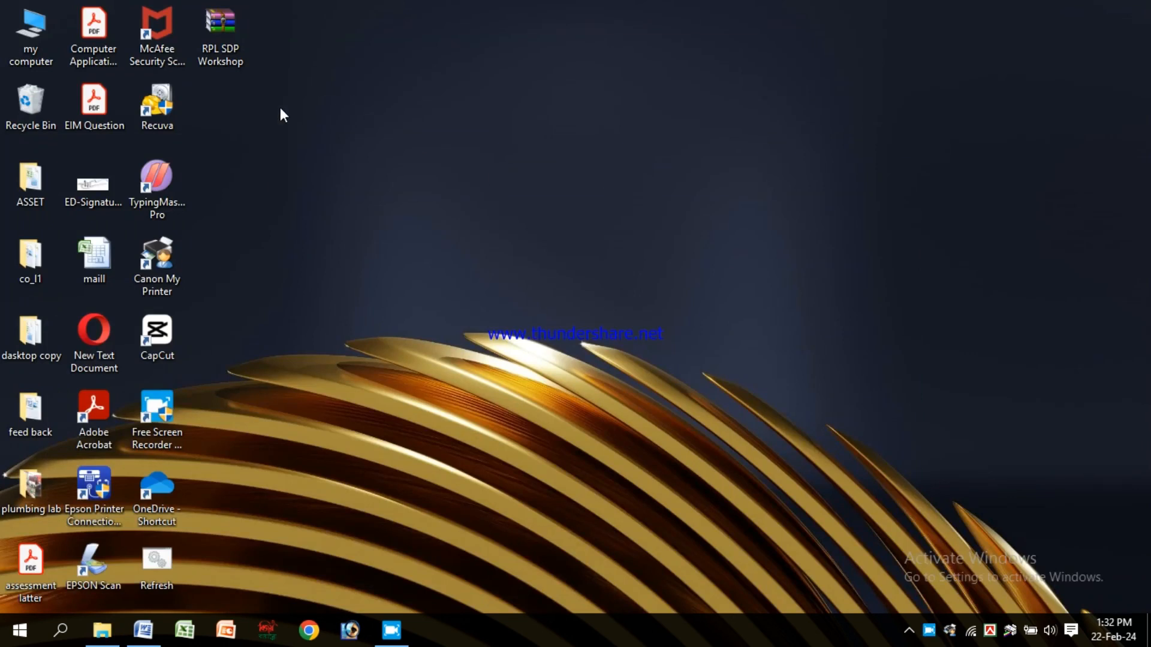
- Create a new folder on the desktop, name it with the owner's name, and open it
right_click(416, 96)
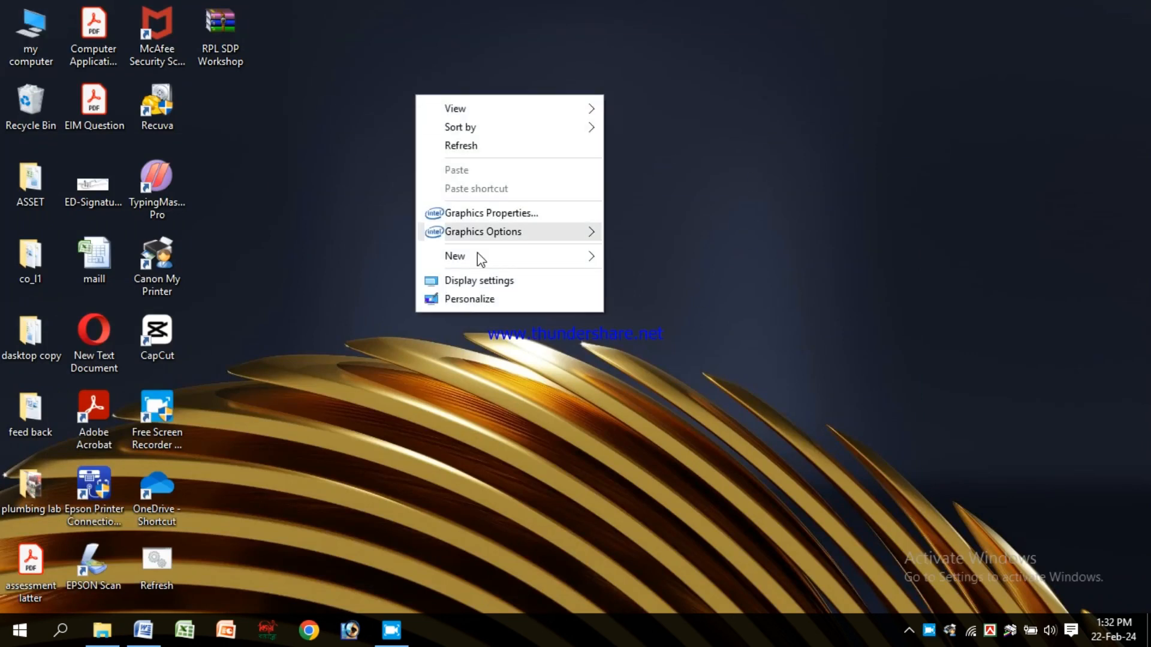
click(474, 86)
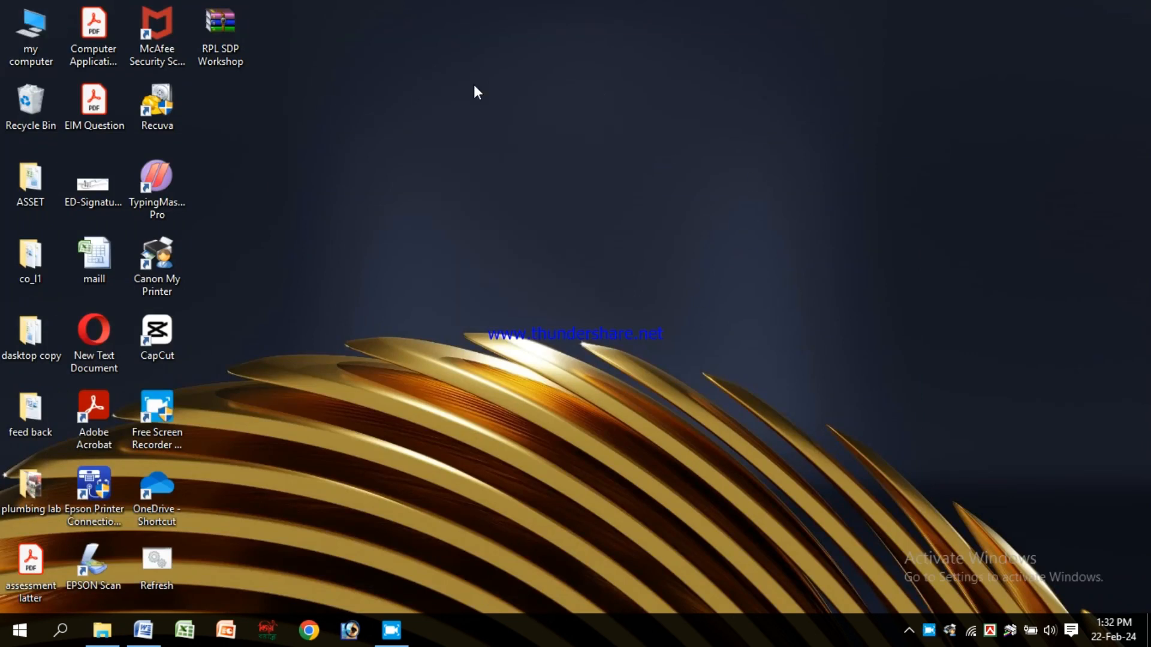
right_click(474, 85)
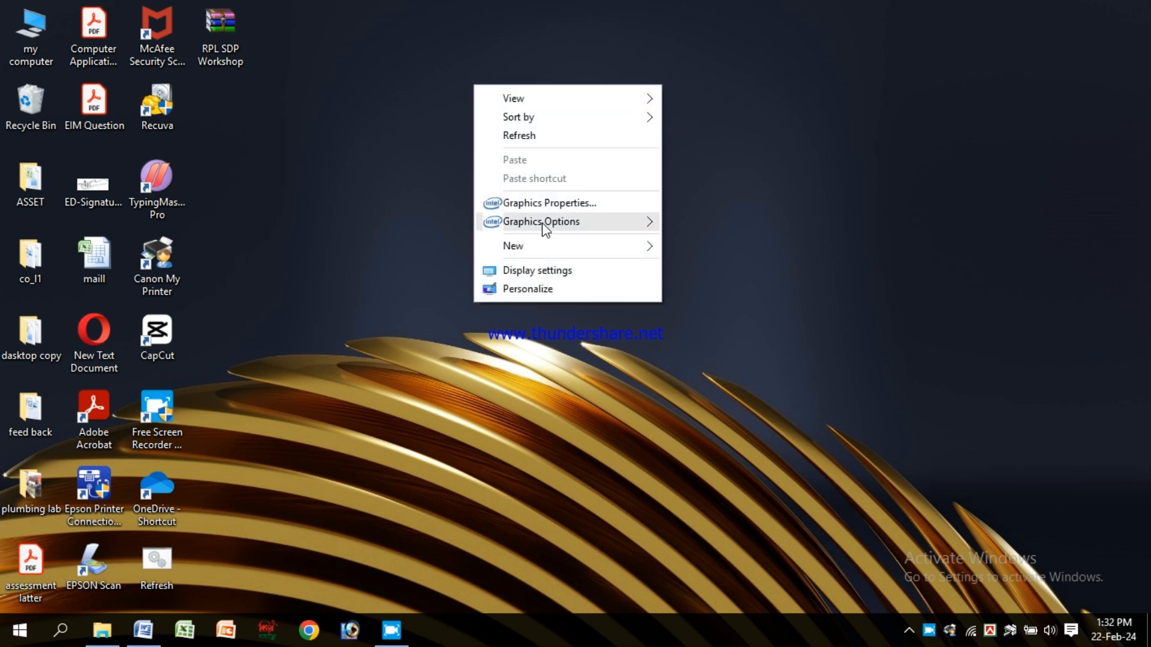
mouse_move(544, 246)
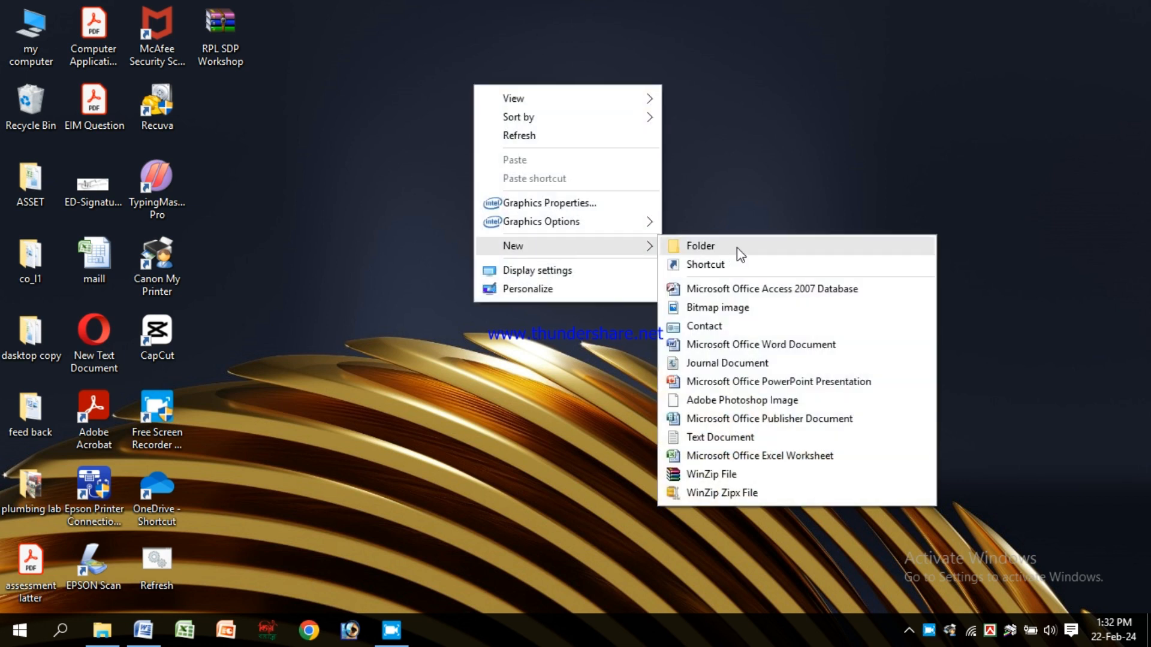
click(738, 249)
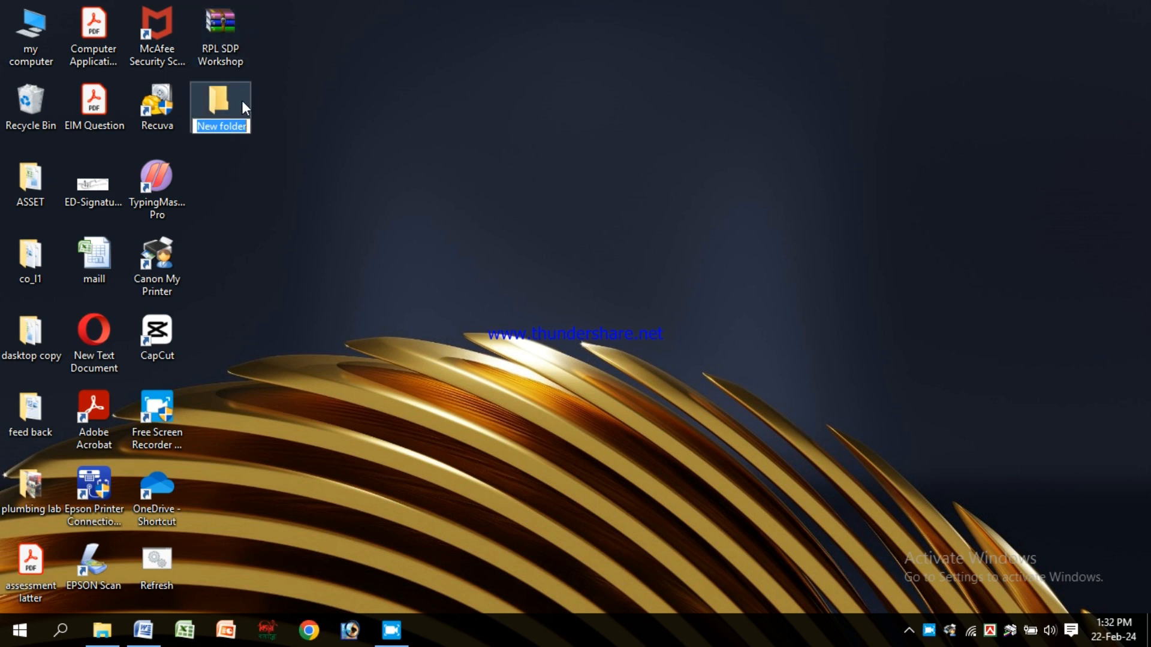
text(Thakur)
key(Return)
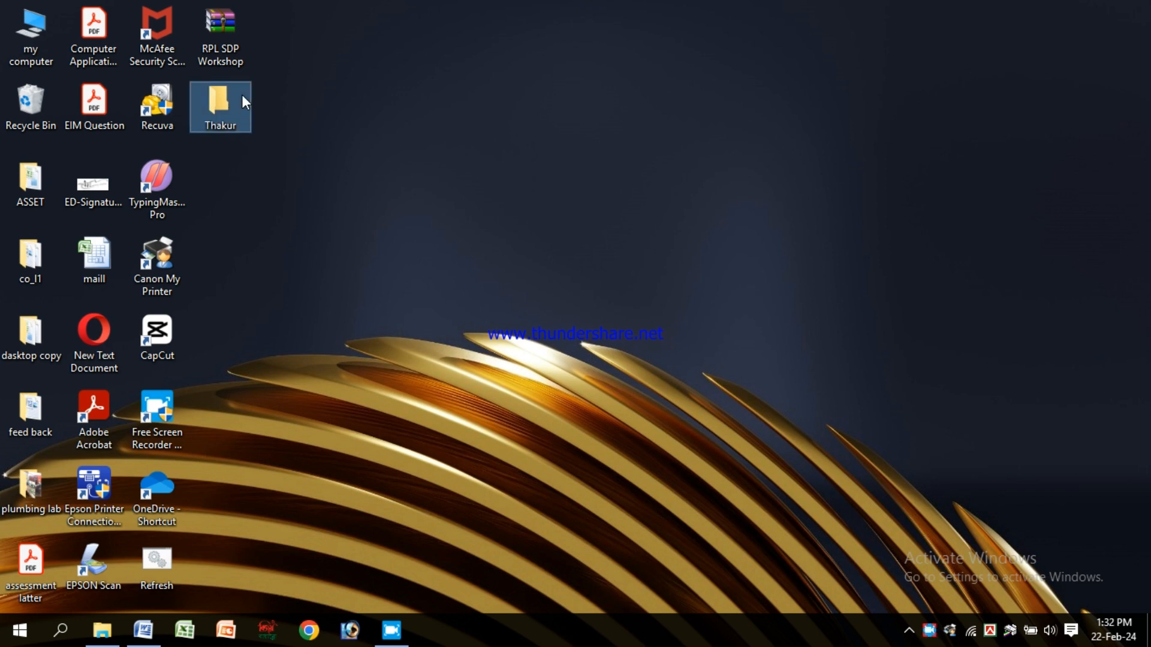
double_click(243, 95)
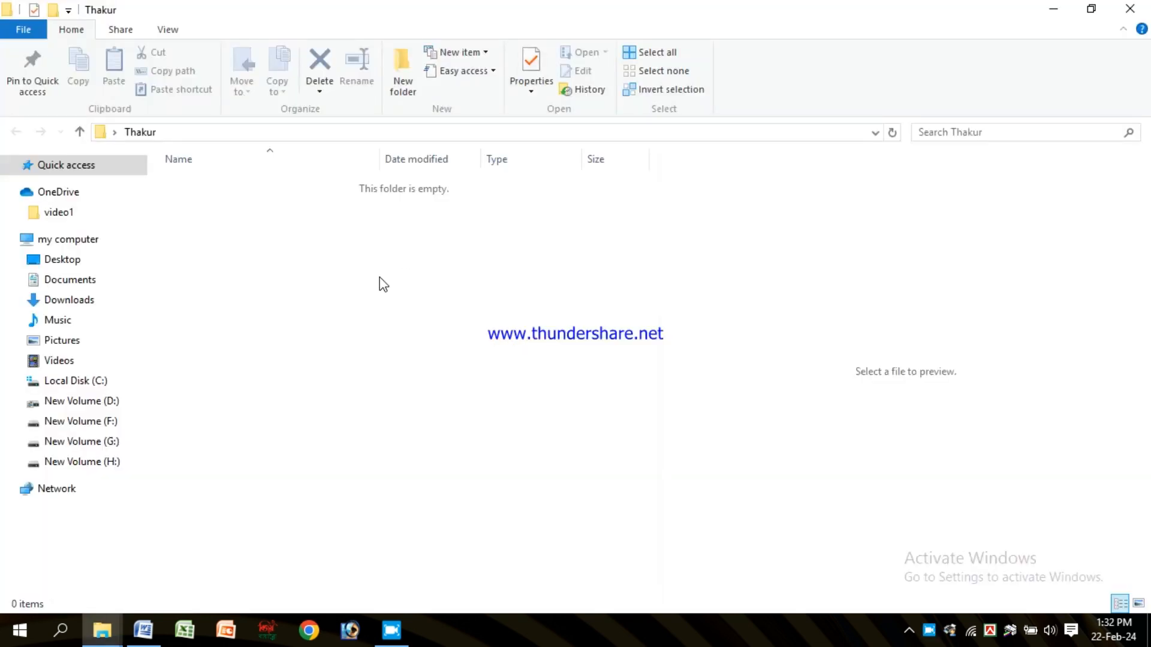
- Check specification sheet 03 in the Ms word document for the file name required for the flowchart
click(143, 630)
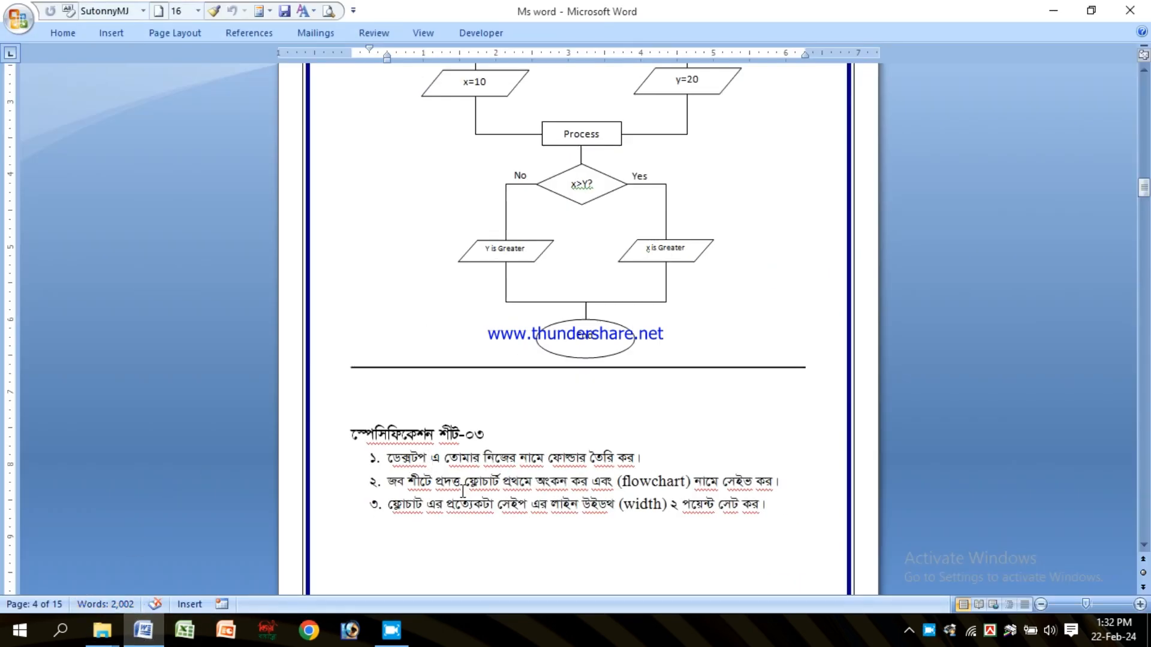
click(674, 482)
drag(617, 482, 710, 483)
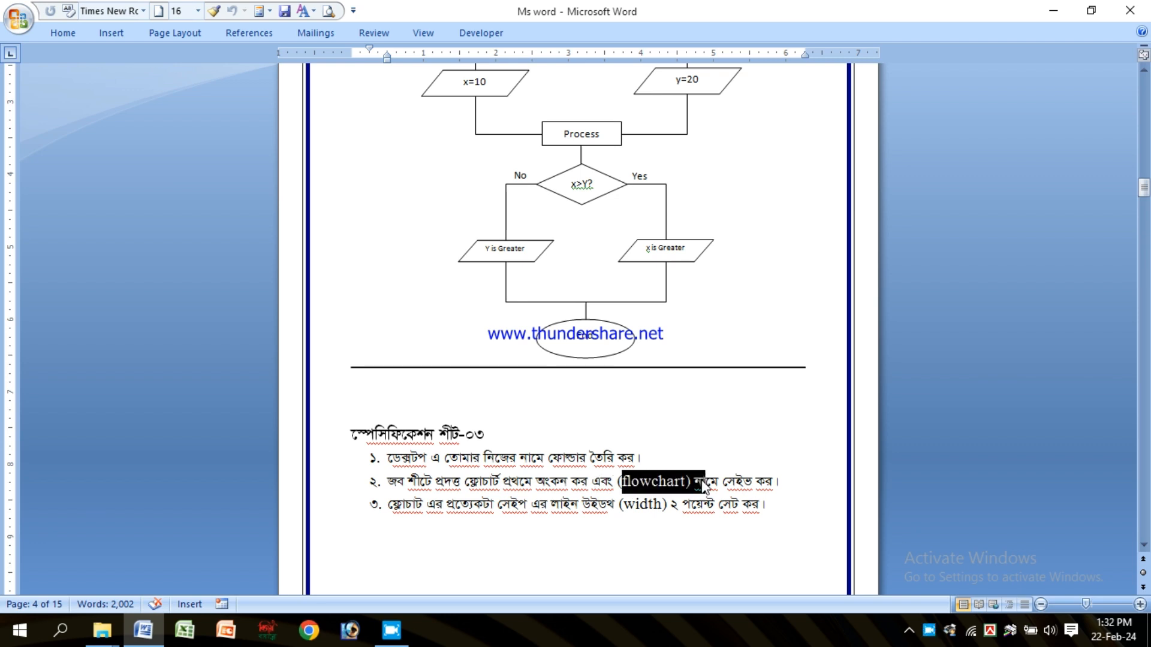
click(631, 481)
click(1052, 11)
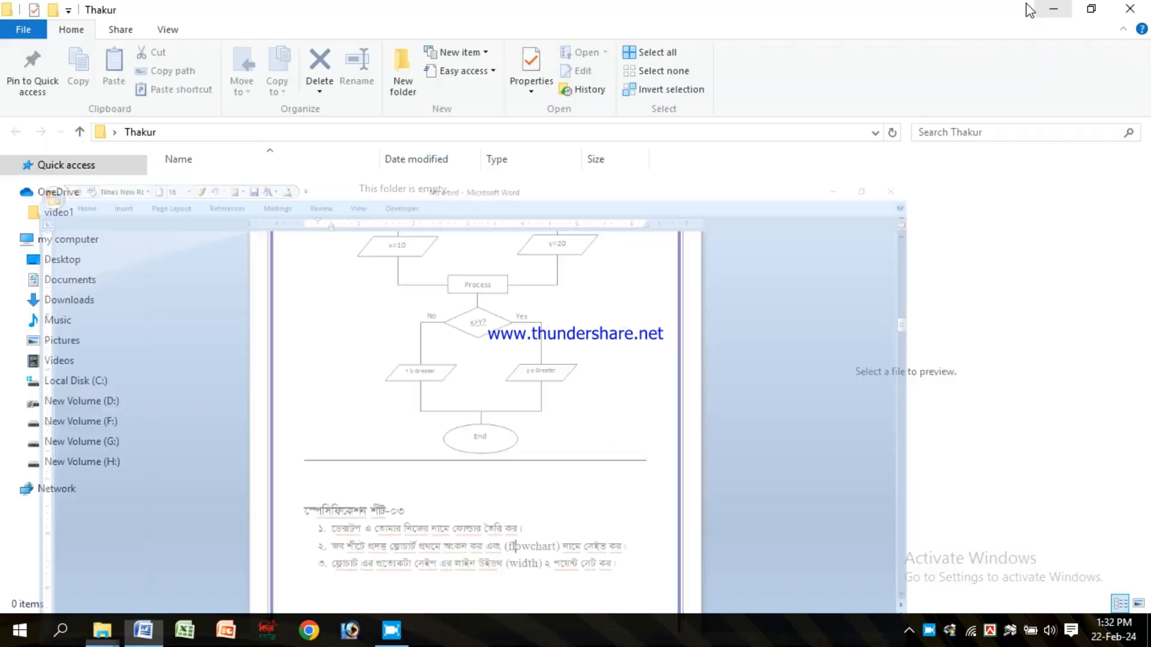
- Create a Microsoft Office Word document named Flowchart in the new desktop folder and open it
click(1053, 8)
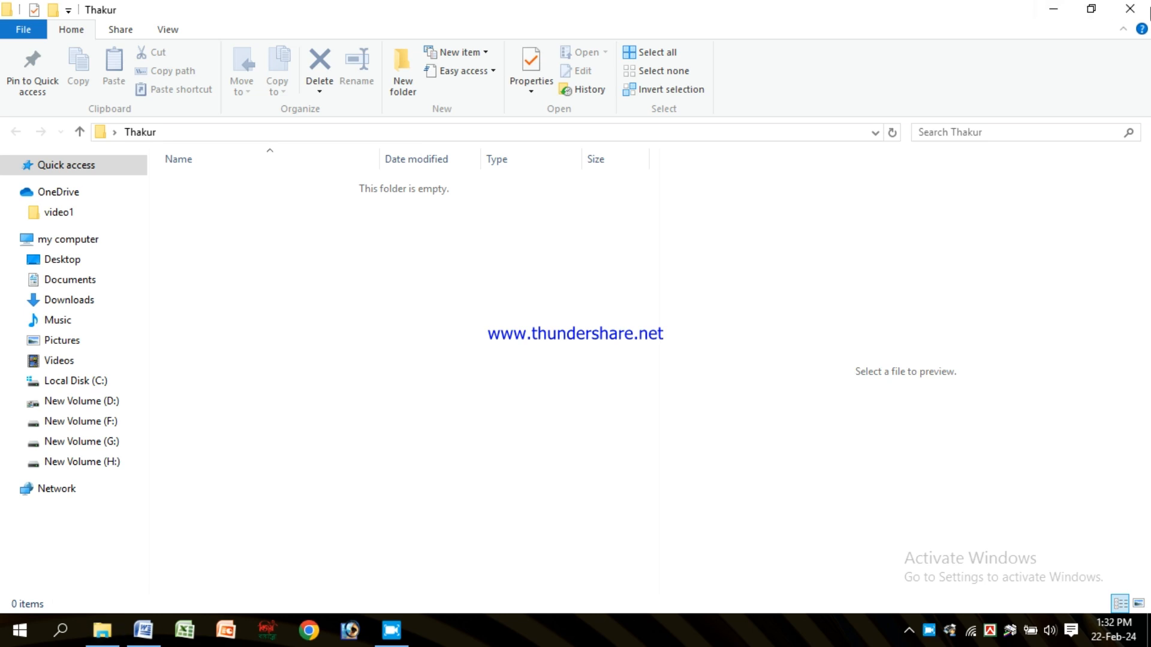
double_click(221, 95)
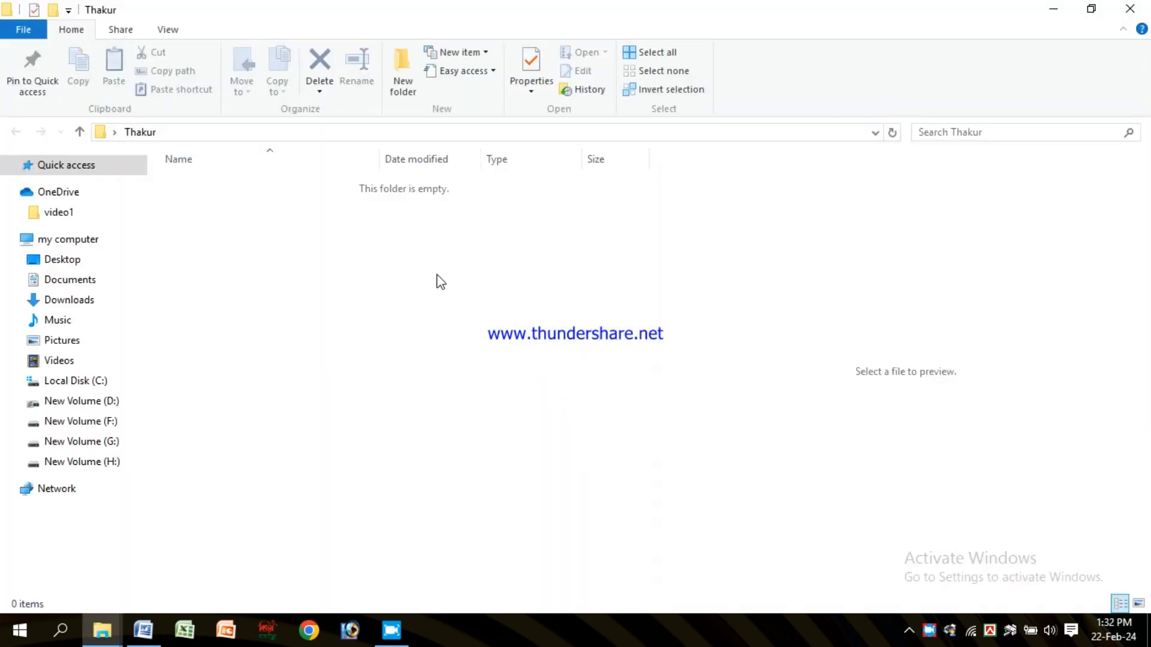
right_click(423, 237)
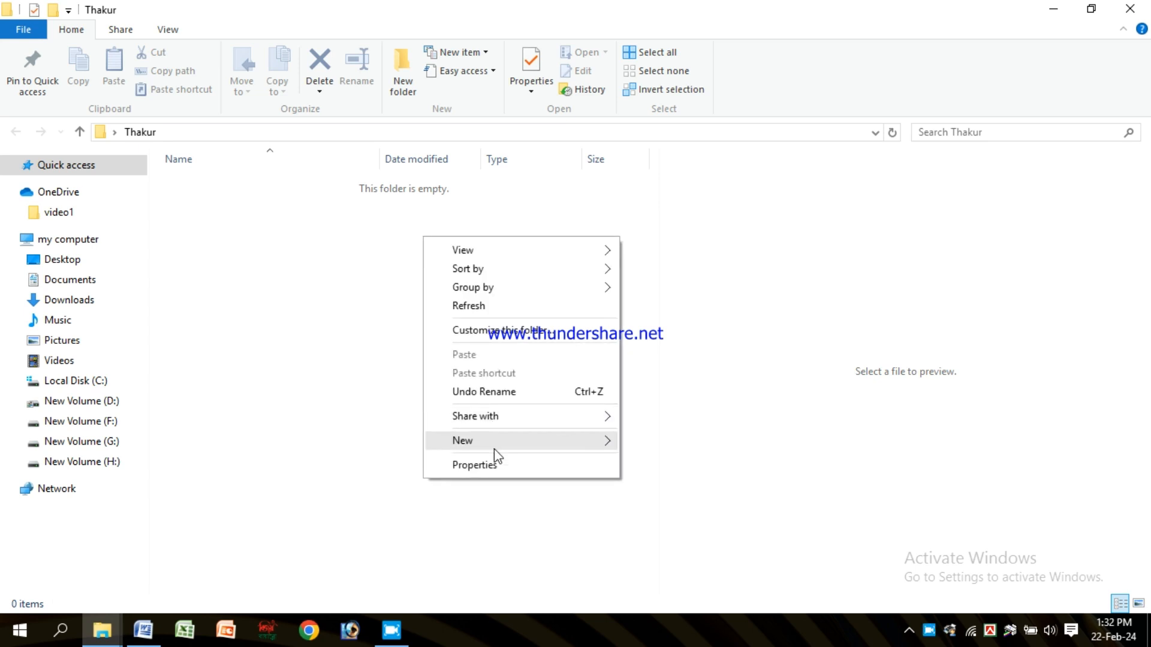
mouse_move(503, 448)
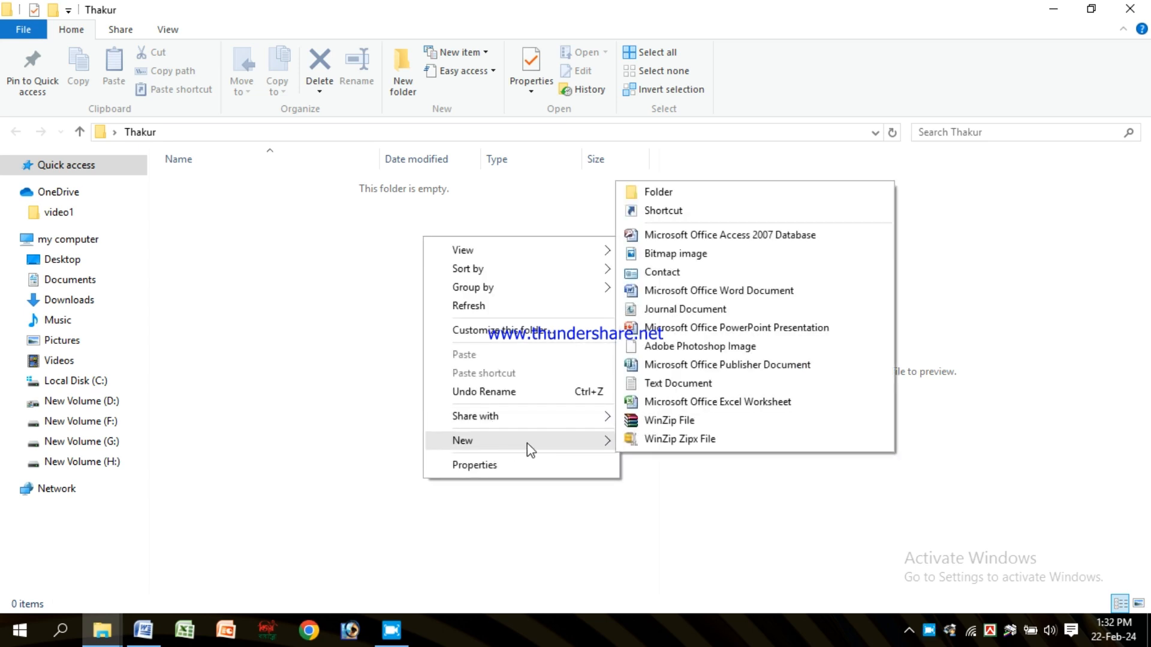
click(692, 290)
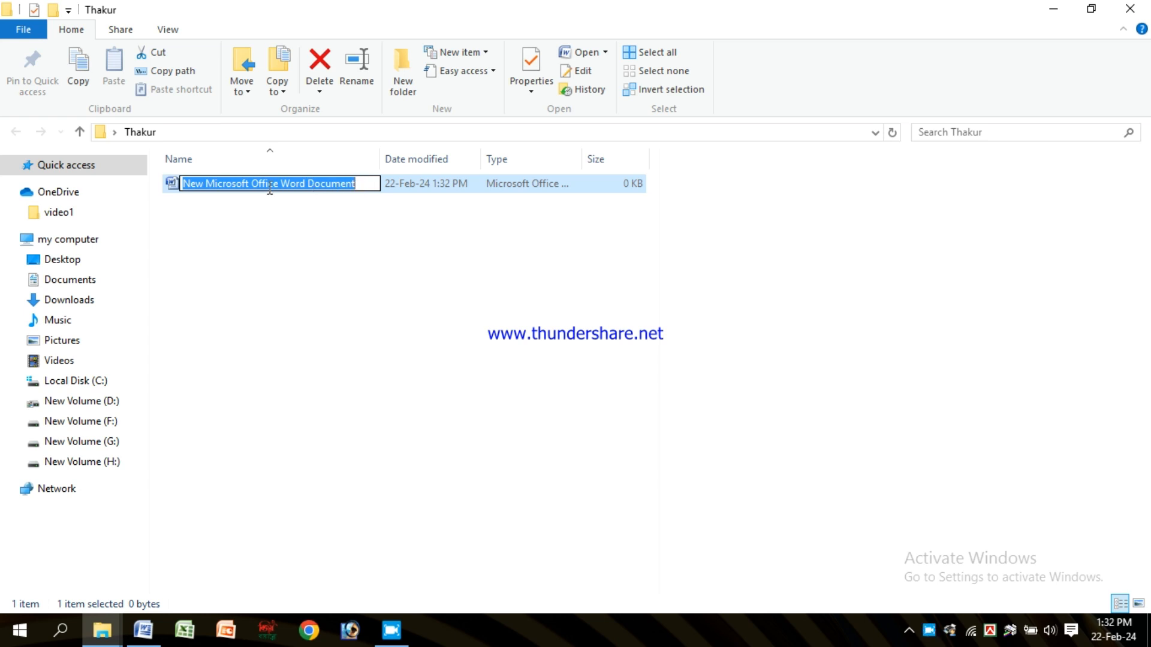
text(F)
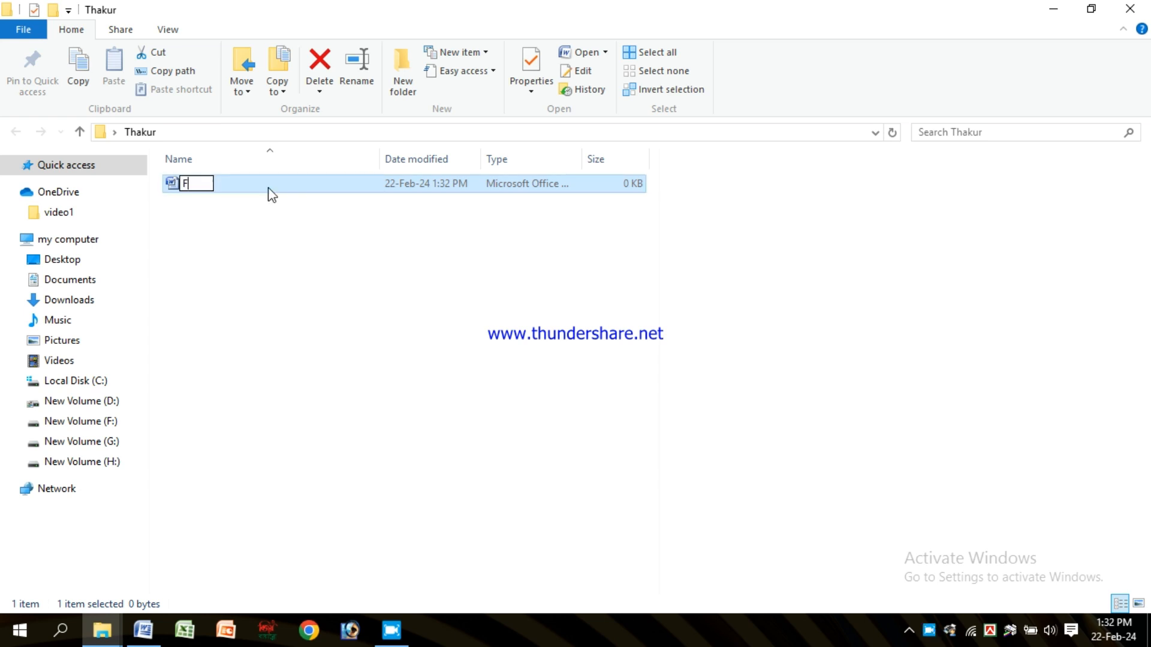
text(lowchart)
key(Return)
double_click(268, 188)
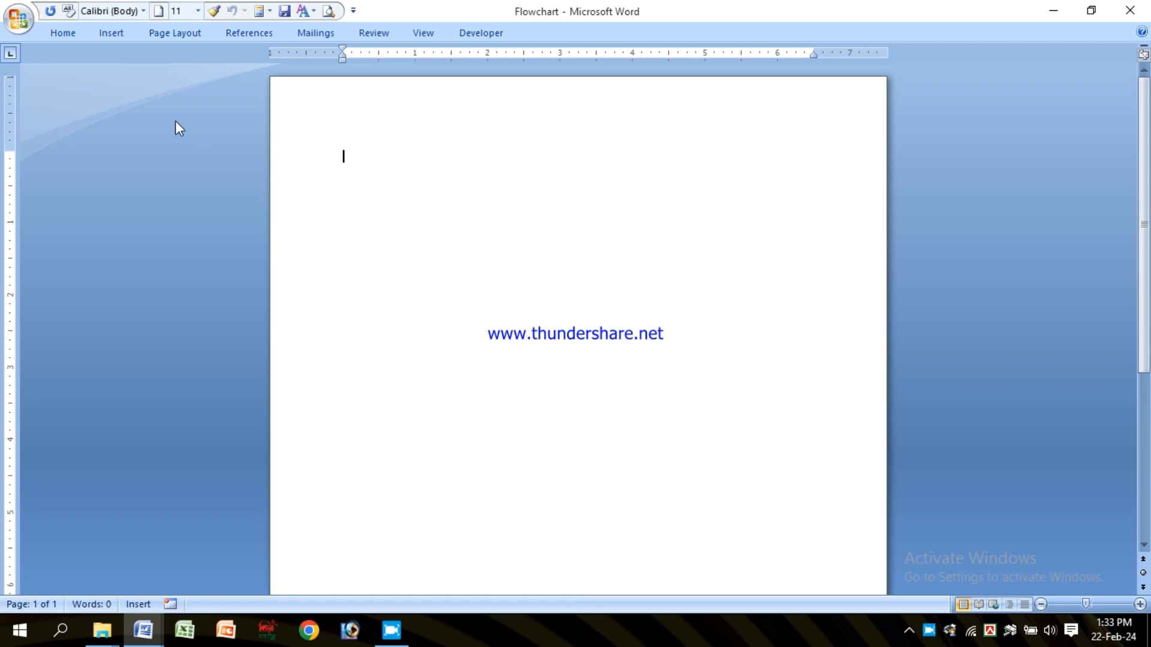
- Examine the sample flowchart on job sheet 03 in the Ms word document, starting with its Start ellipse and connectors
click(143, 630)
click(144, 543)
scroll(606, 245, up, 8)
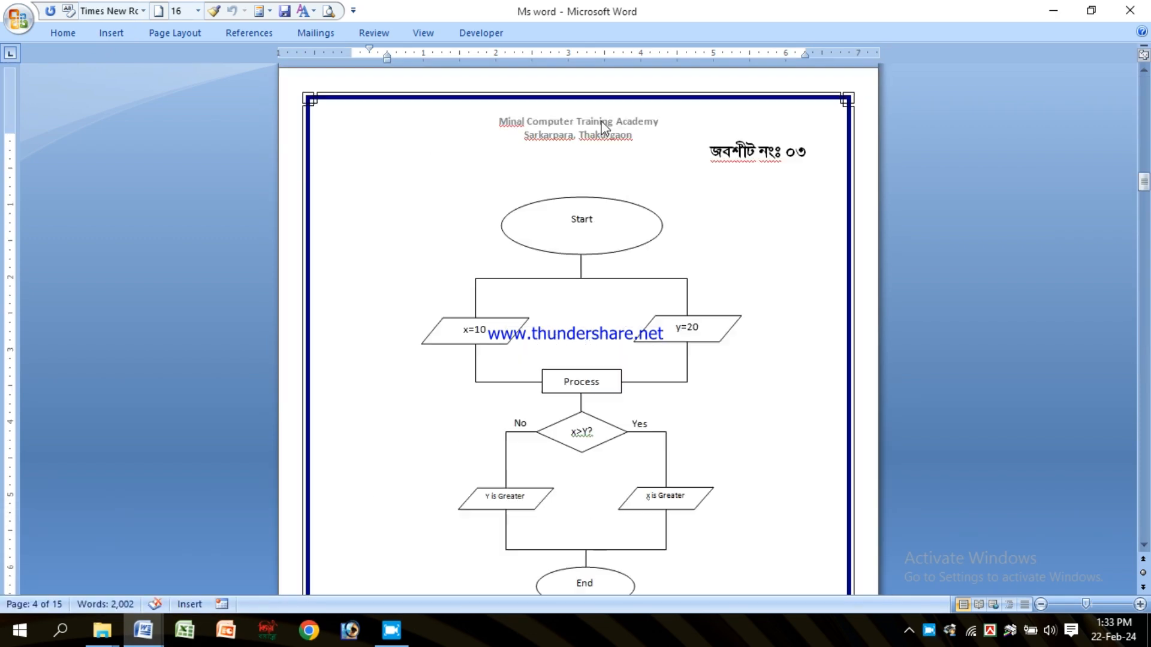
click(604, 243)
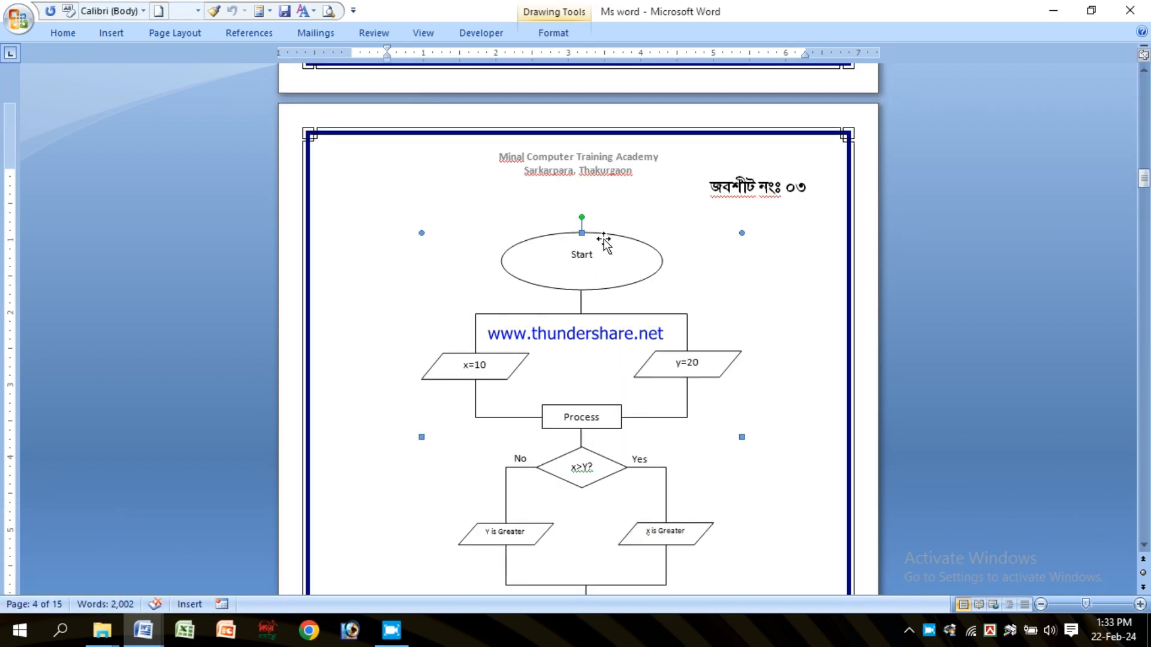
click(585, 299)
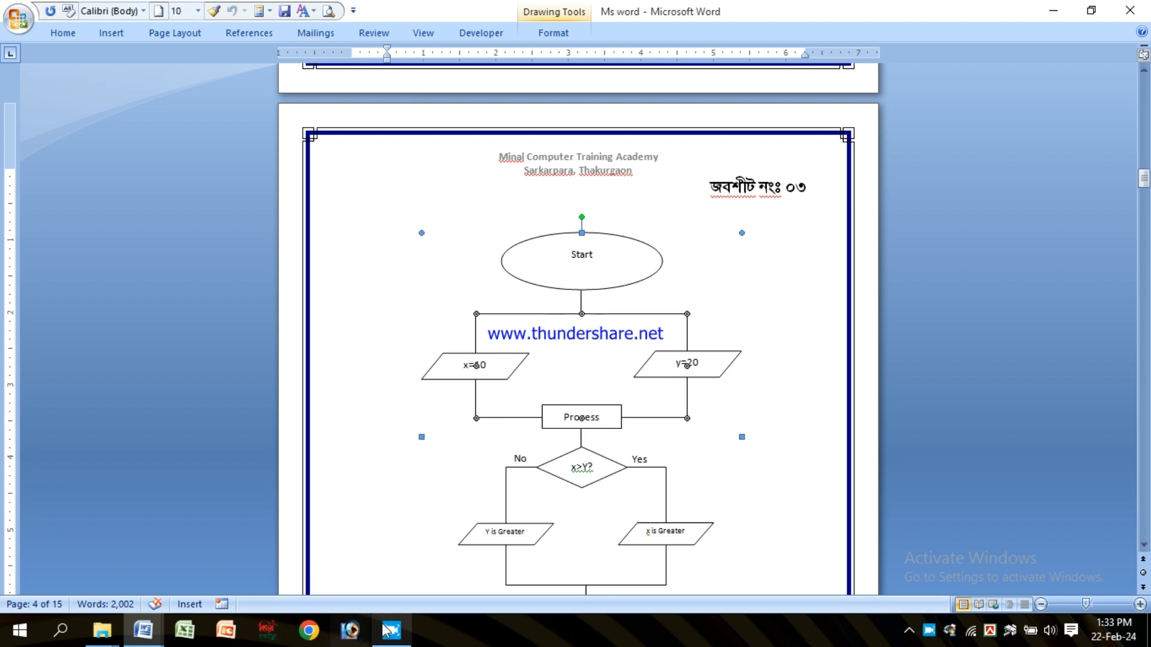
- Draw an ellipse about 1.93" wide and 0.86" high near the top centre of the Flowchart document's page
mouse_move(161, 633)
click(269, 593)
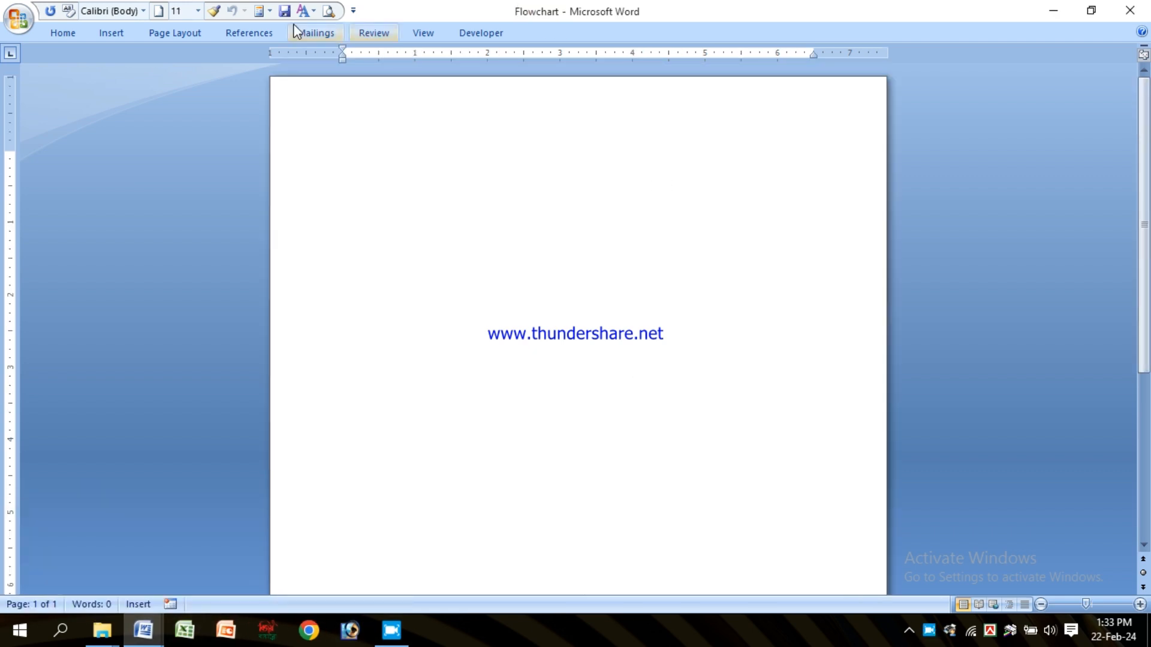
click(112, 35)
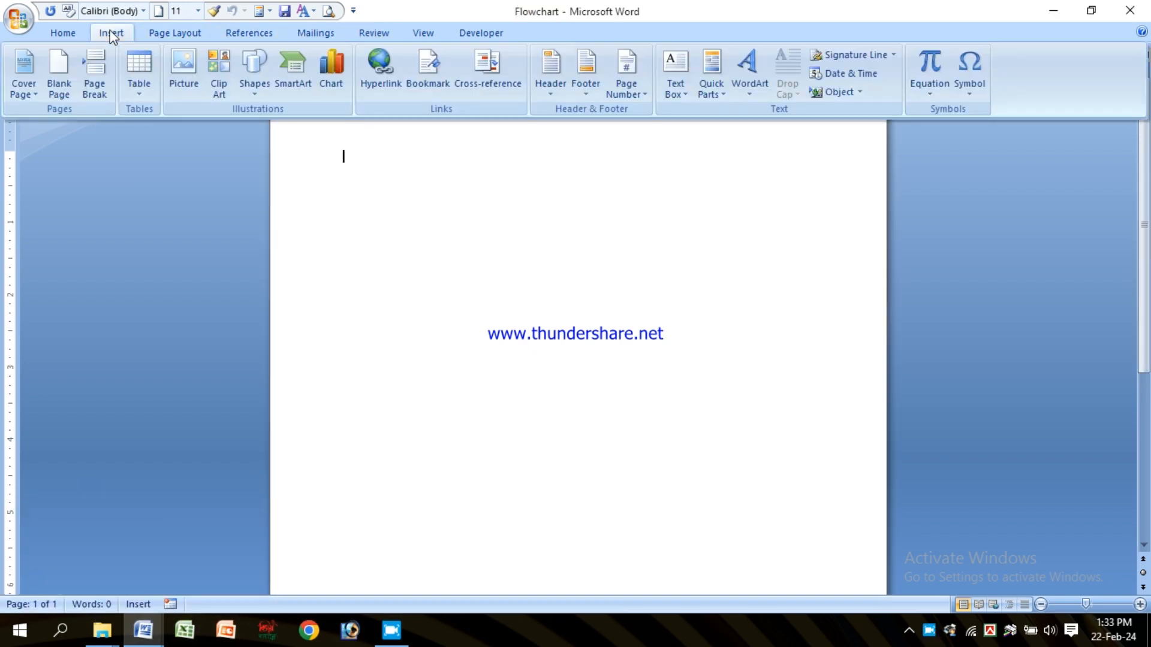
click(255, 62)
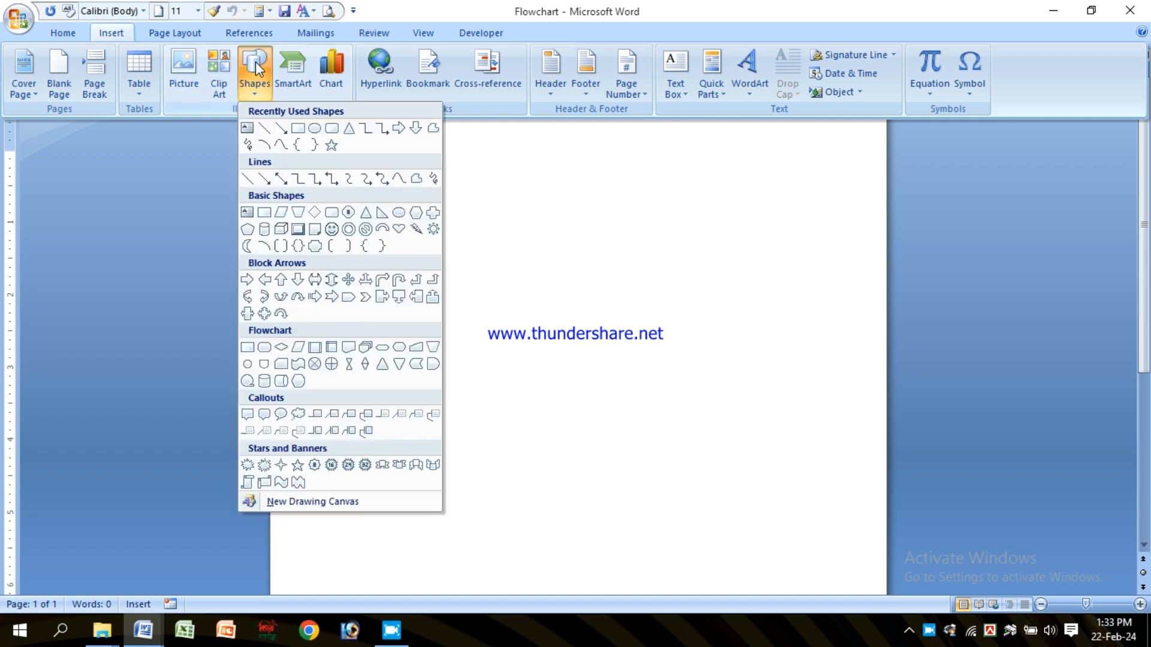
click(313, 128)
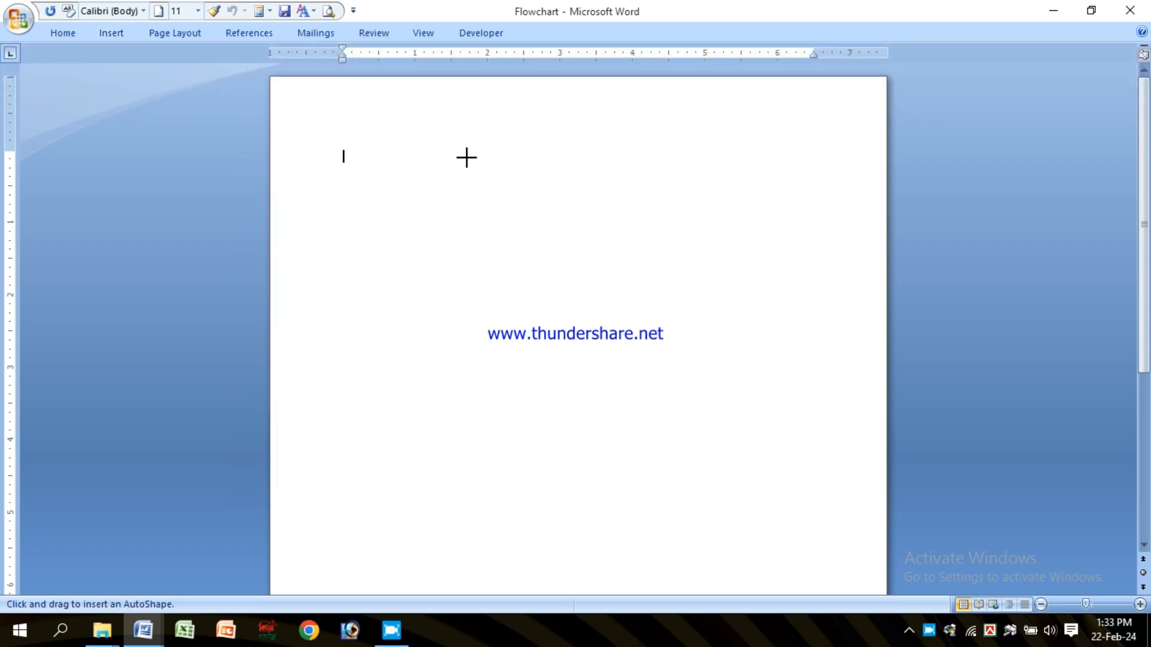
mouse_move(495, 162)
mouse_down()
mouse_move(632, 197)
mouse_move(634, 224)
mouse_up()
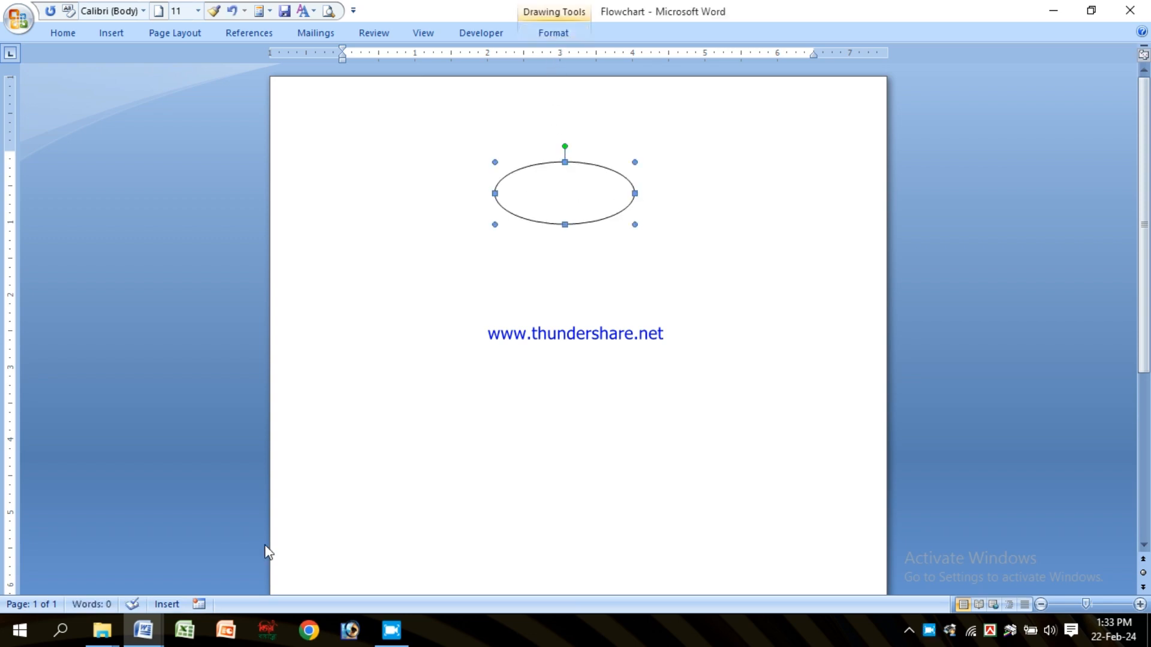
- Check specification sheet 03 in the Ms word document for the line width required for the flowchart shapes
click(144, 630)
click(108, 563)
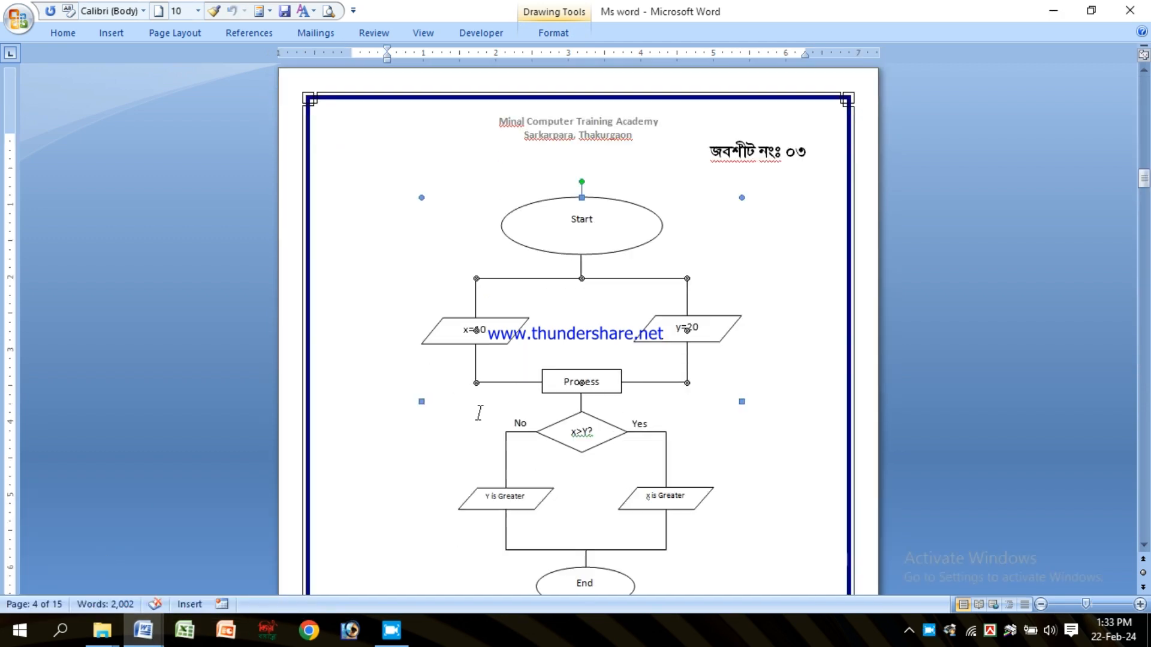
scroll(479, 412, down, 5)
click(623, 437)
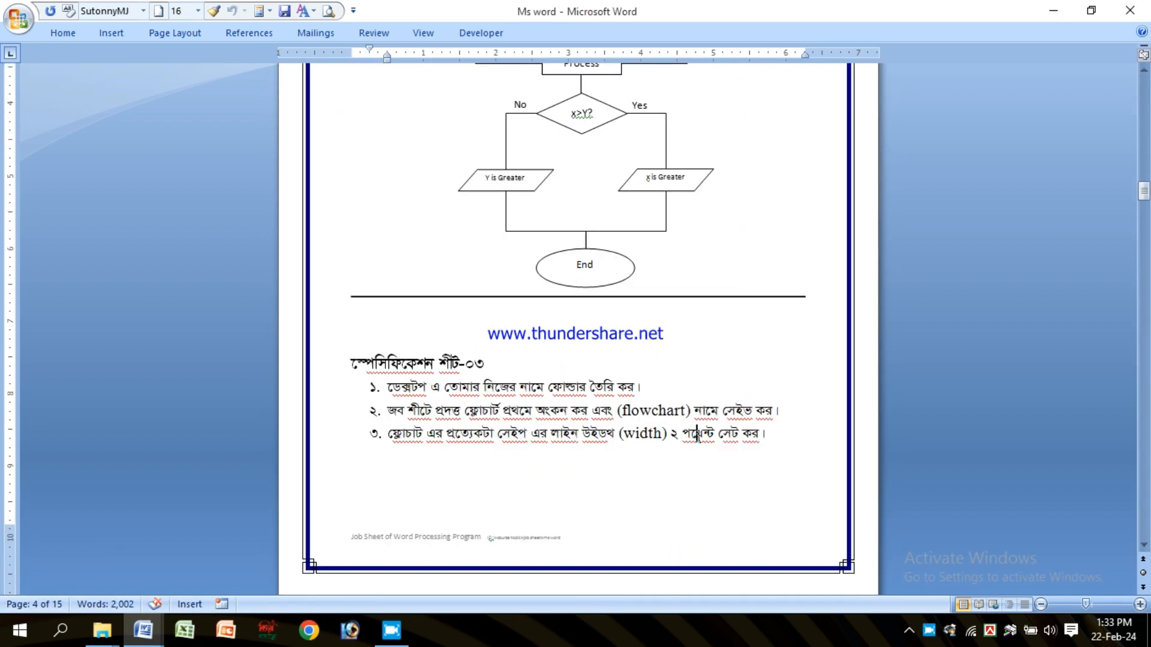
drag(697, 436, 623, 436)
click(579, 435)
click(670, 436)
- Set the outline weight of the ellipse in the Flowchart document to 2 pt
click(144, 629)
click(252, 586)
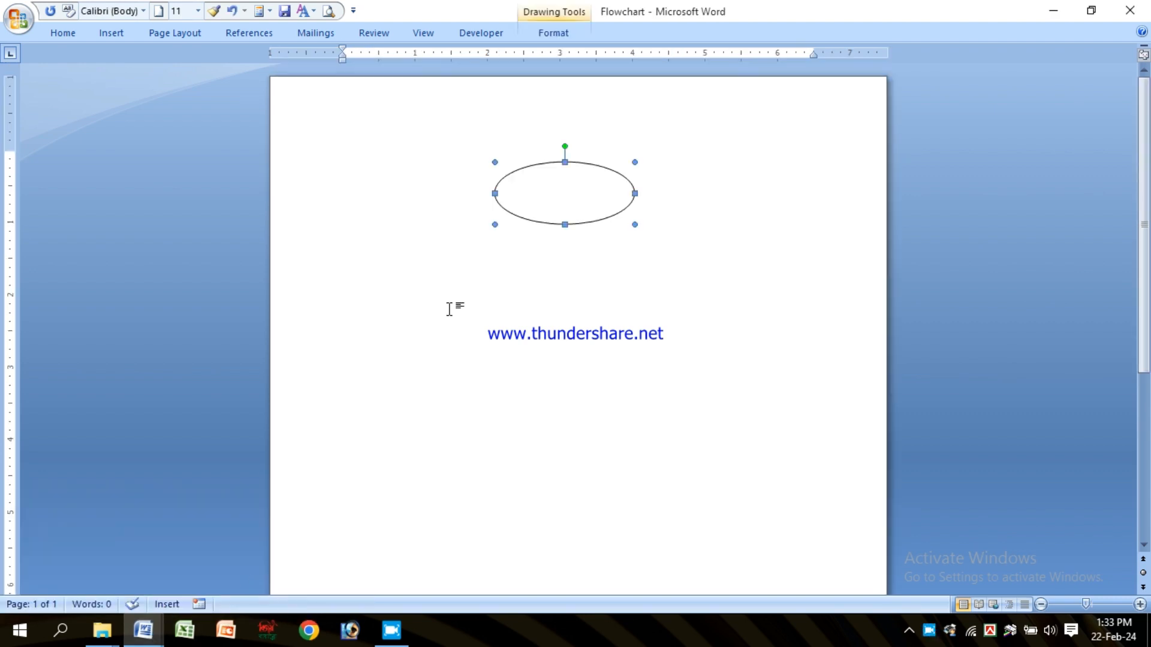
click(550, 34)
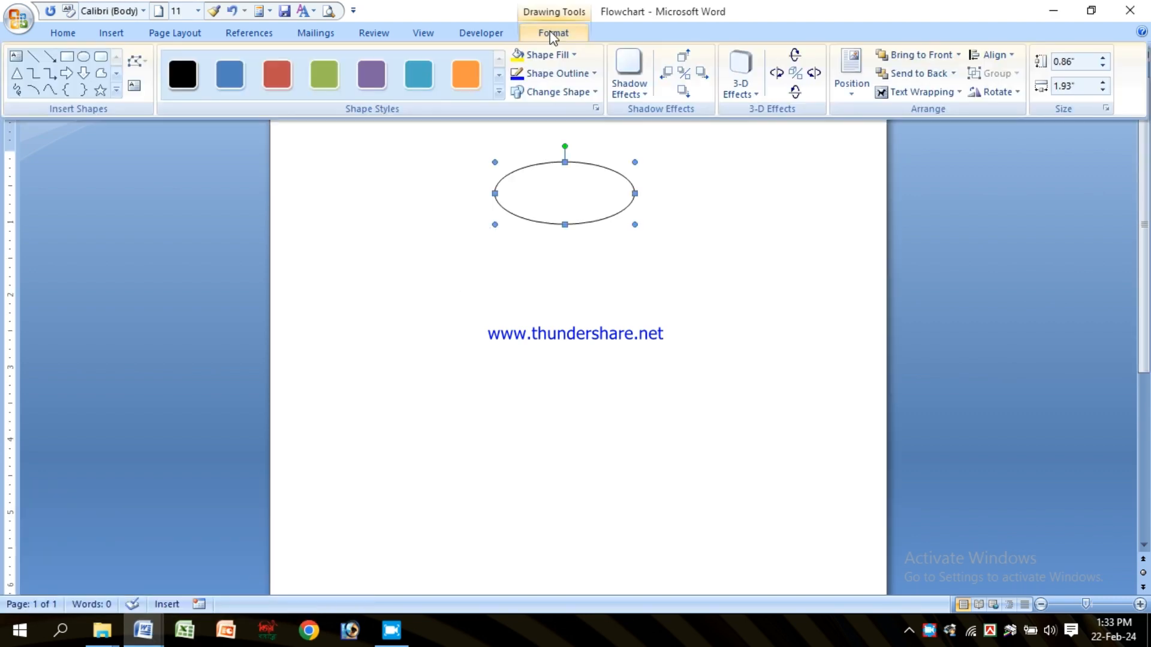
click(563, 75)
mouse_move(563, 264)
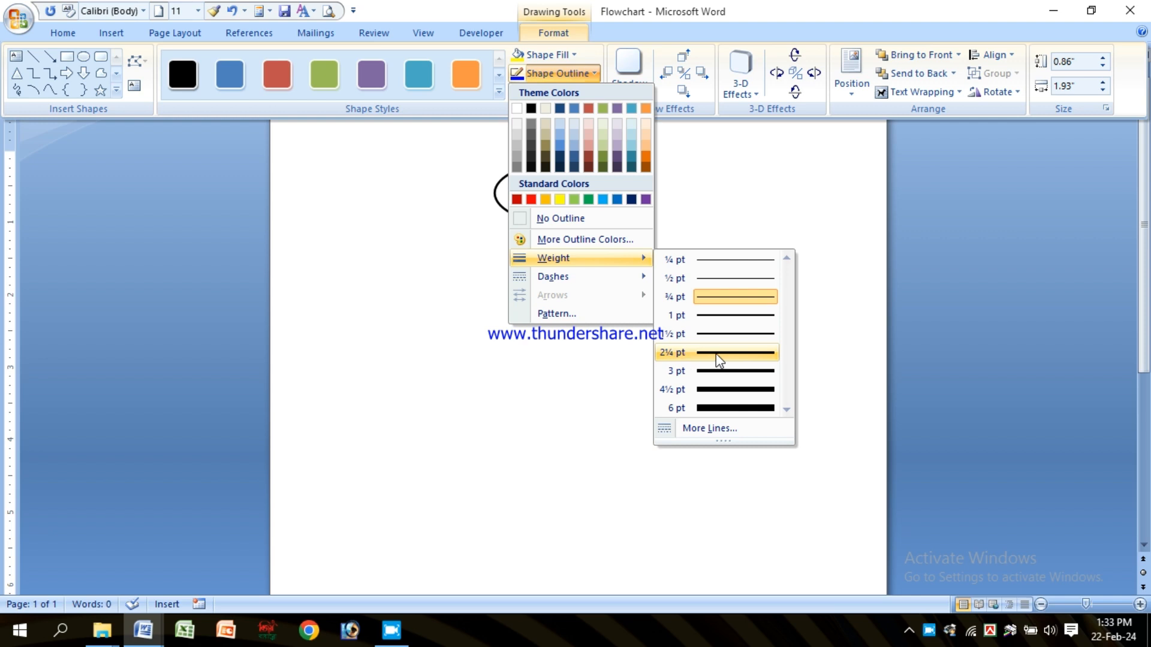
click(711, 429)
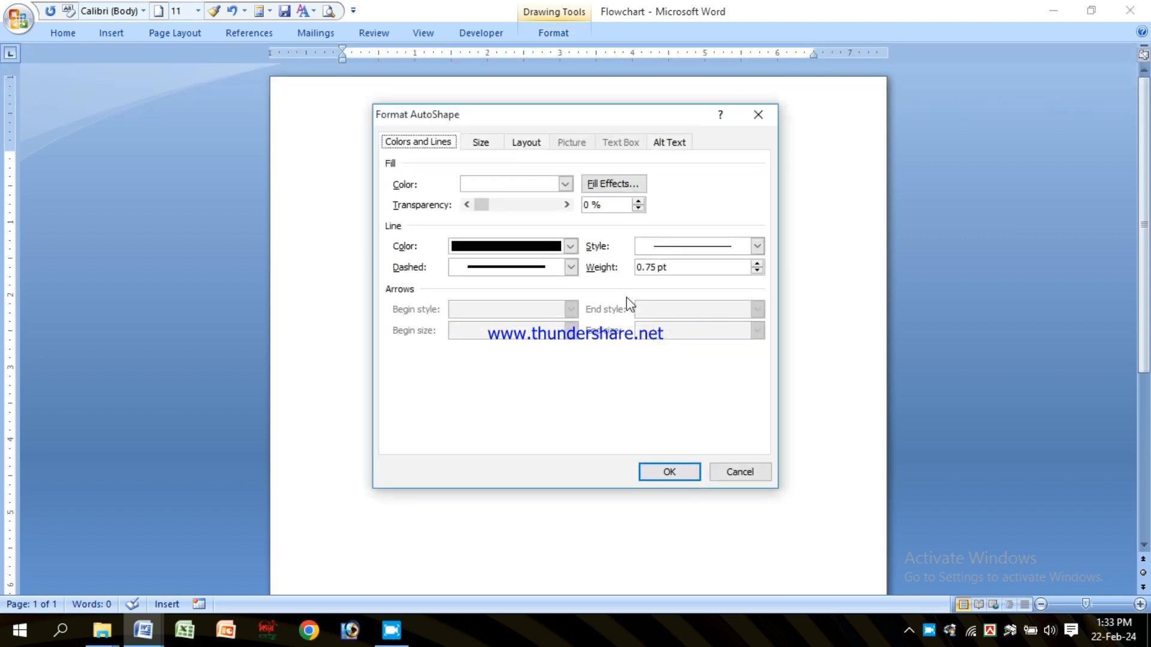
double_click(654, 267)
text(2)
click(668, 472)
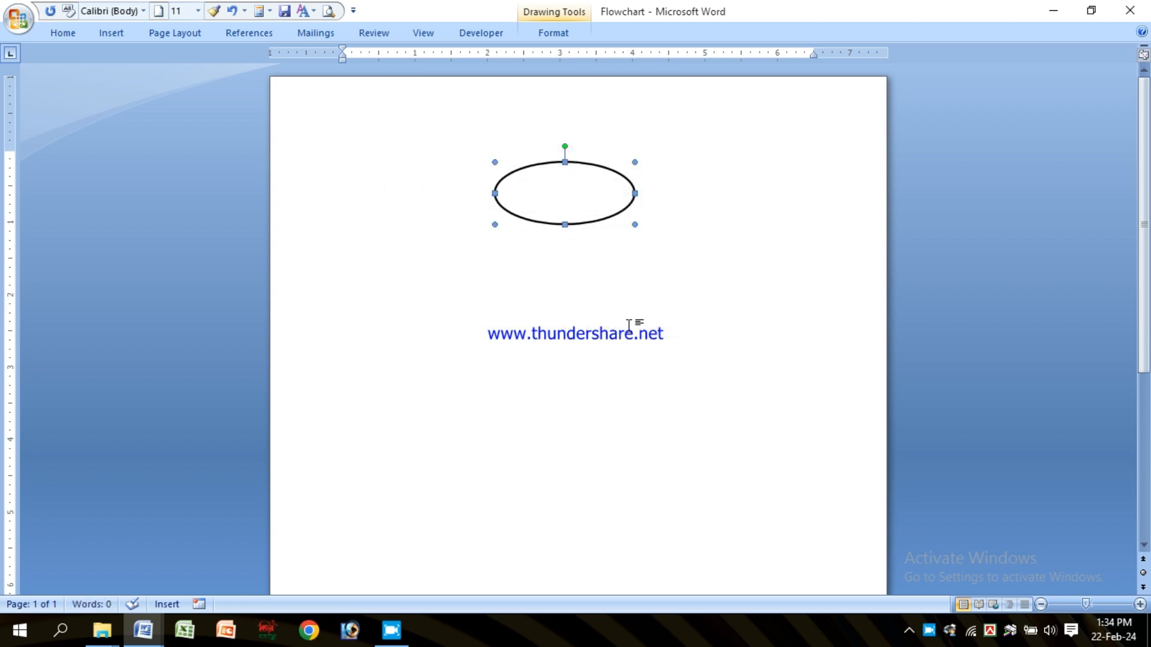
- Add the text "Start" inside the ellipse
right_click(562, 192)
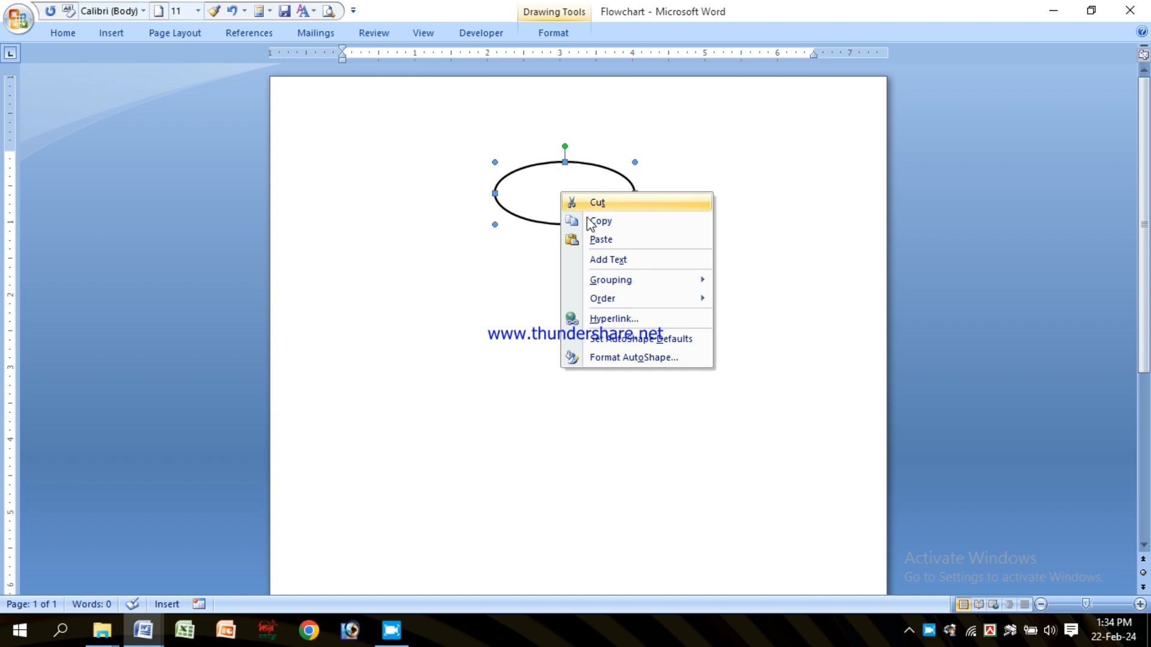
click(608, 260)
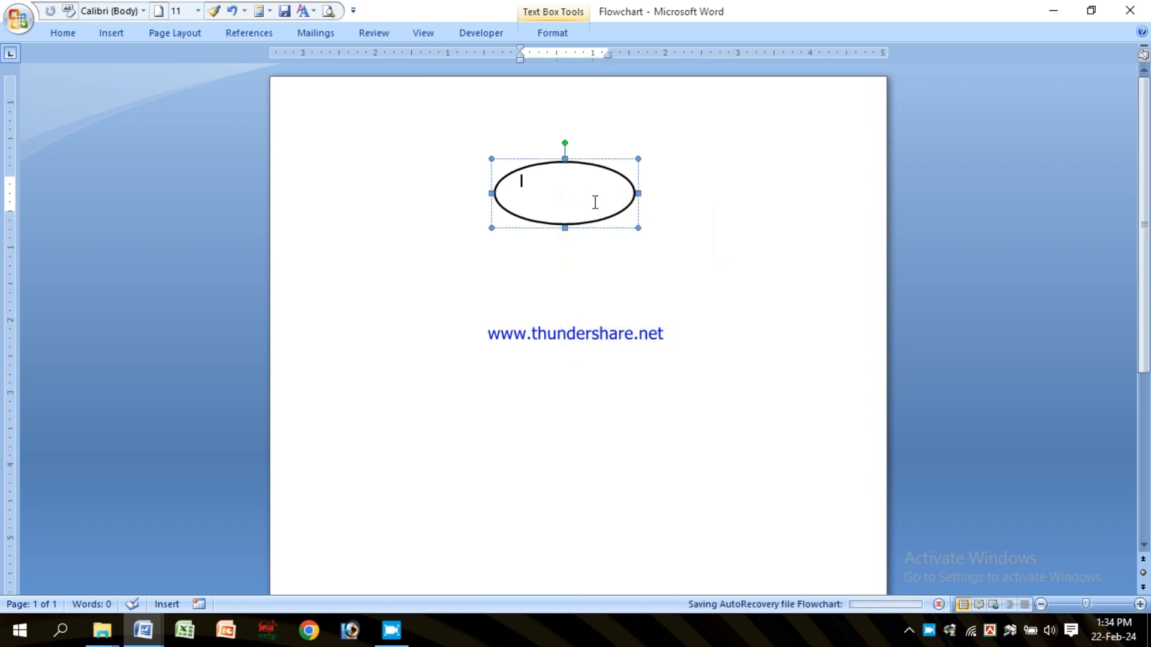
text(Start)
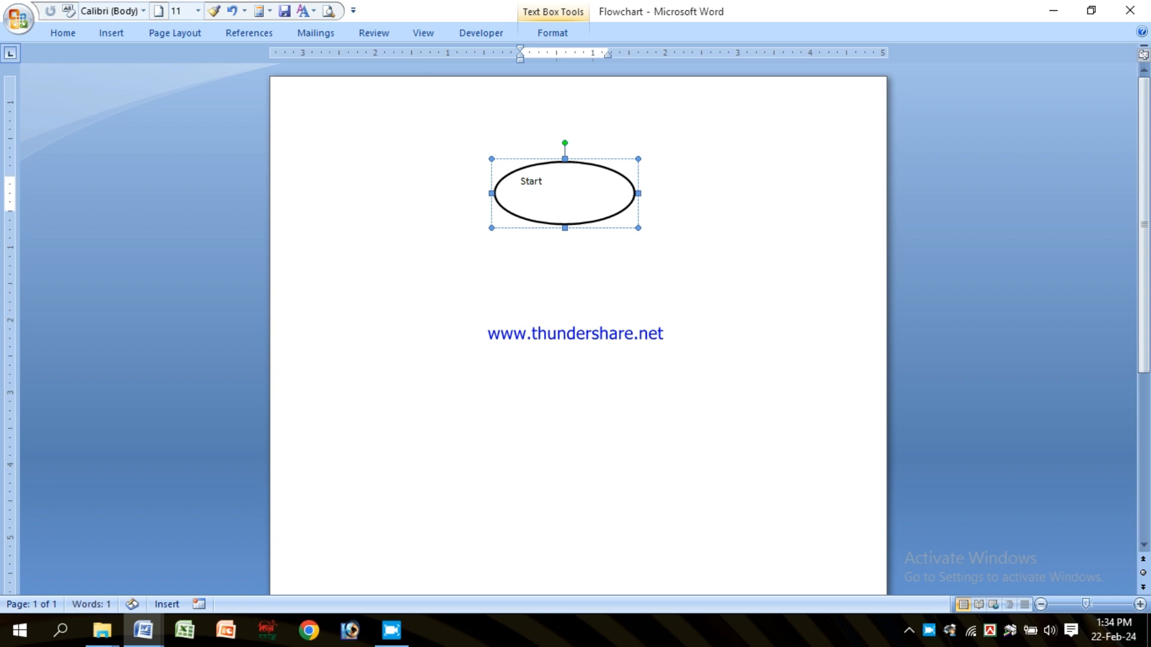
- Centre the text "Start" horizontally inside the ellipse
key(ctrl+e)
click(562, 192)
click(541, 182)
click(583, 210)
click(545, 181)
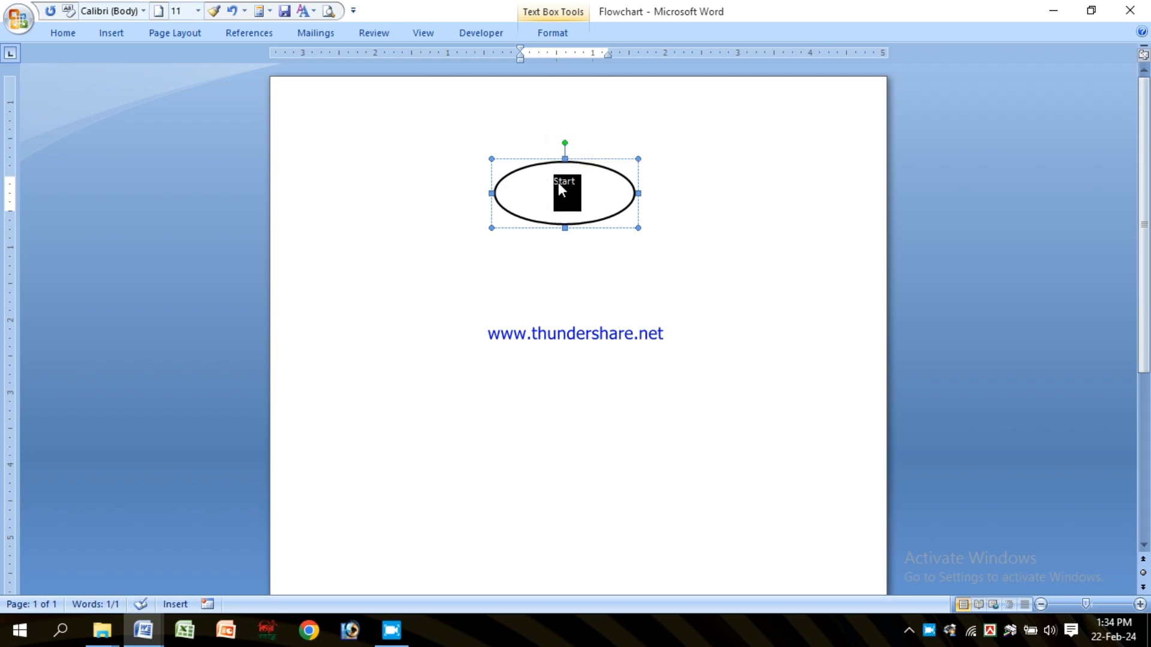
click(557, 182)
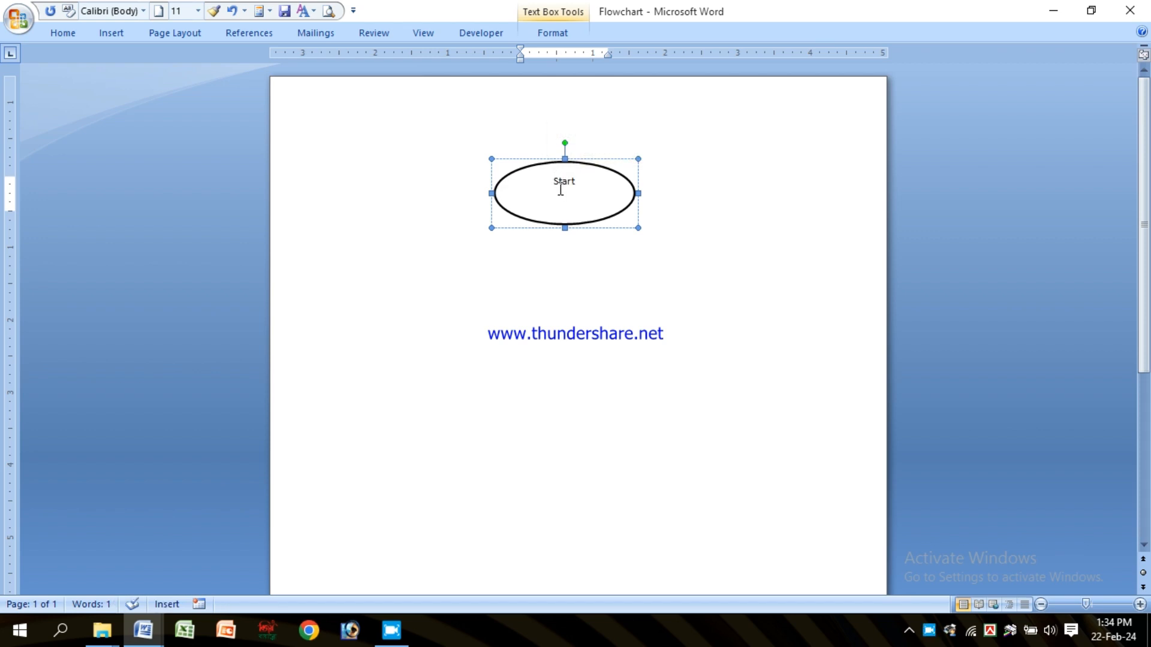
- Lower "Start" to the vertical middle of the ellipse by adding an empty line above it and reducing that line's font size
key(Return)
text([)
key(BackSpace)
key(ctrl+bracketleft)
key(ctrl+bracketleft)
key(ctrl+bracketleft)
key(ctrl+bracketleft)
key(ctrl+bracketleft)
key(ctrl+bracketleft)
key(ctrl+bracketleft)
key(ctrl+bracketleft)
key(ctrl+bracketleft)
key(ctrl+bracketleft)
click(575, 246)
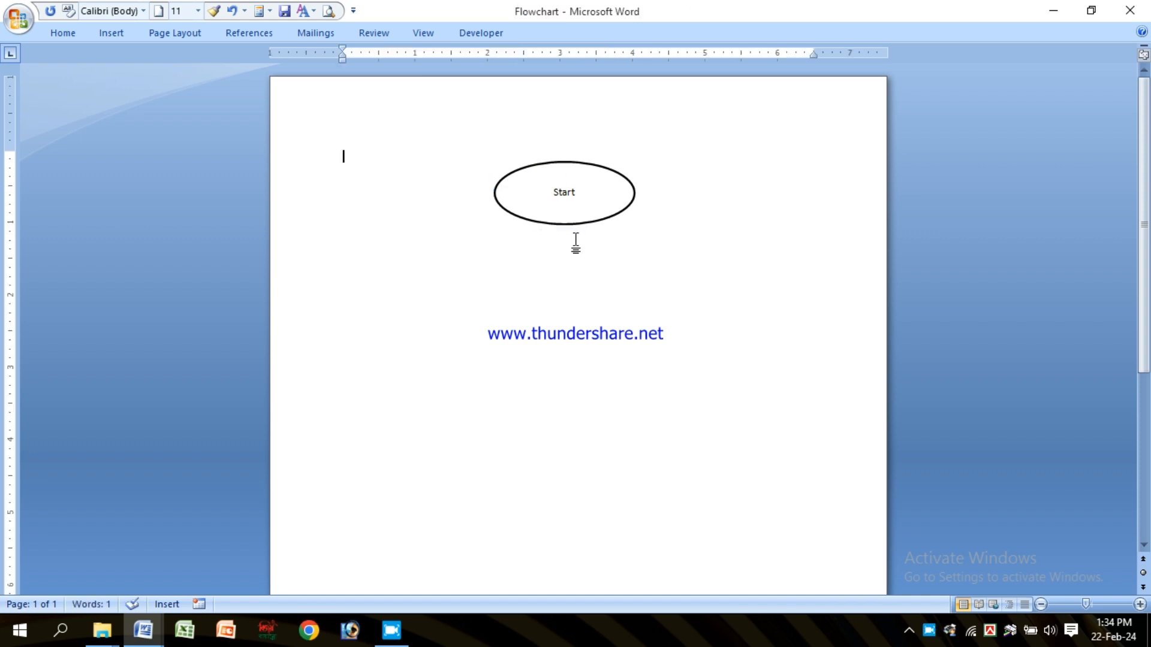
- Draw a straight vertical line about 0.73" long downward from the bottom centre of the Start ellipse
click(566, 223)
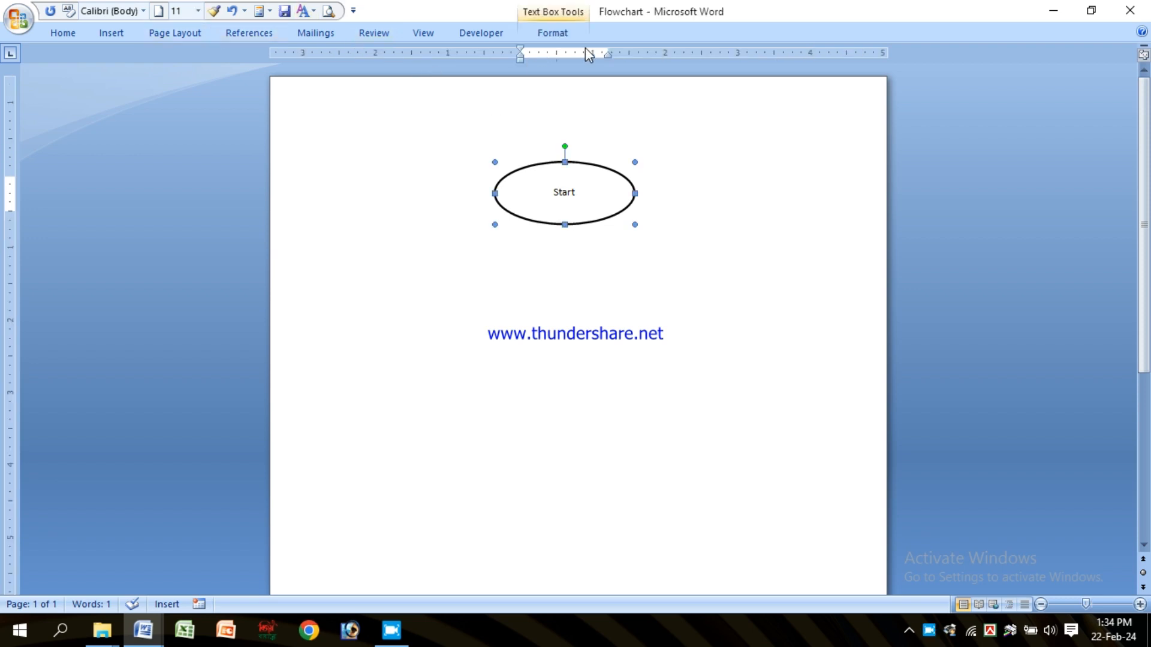
click(105, 26)
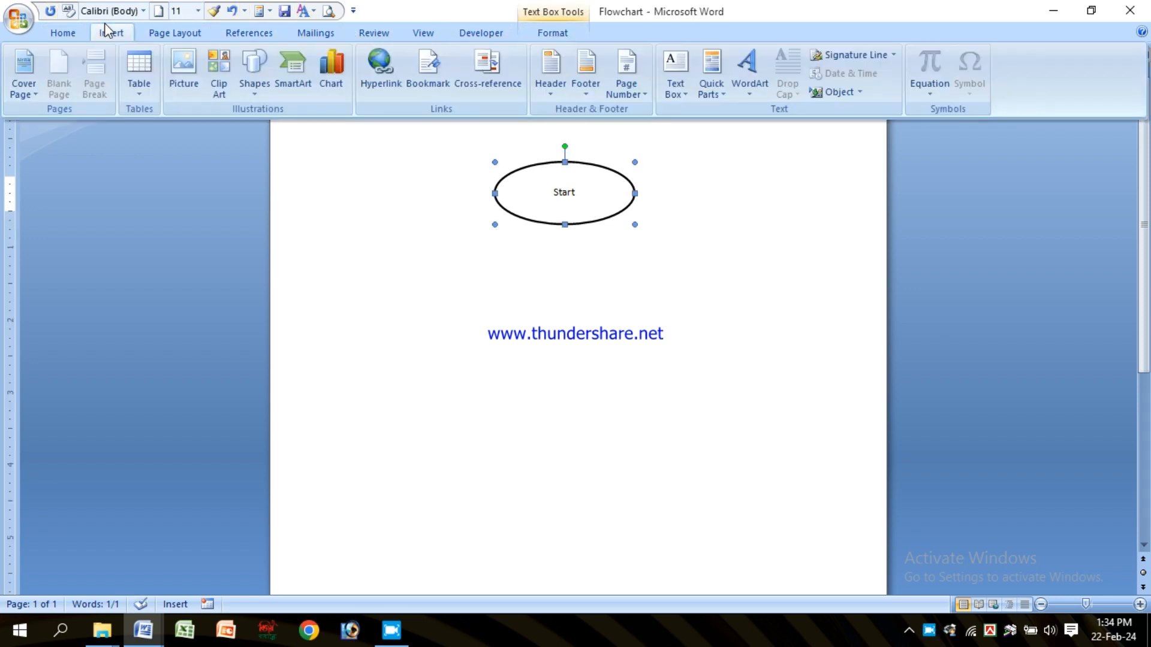
click(255, 69)
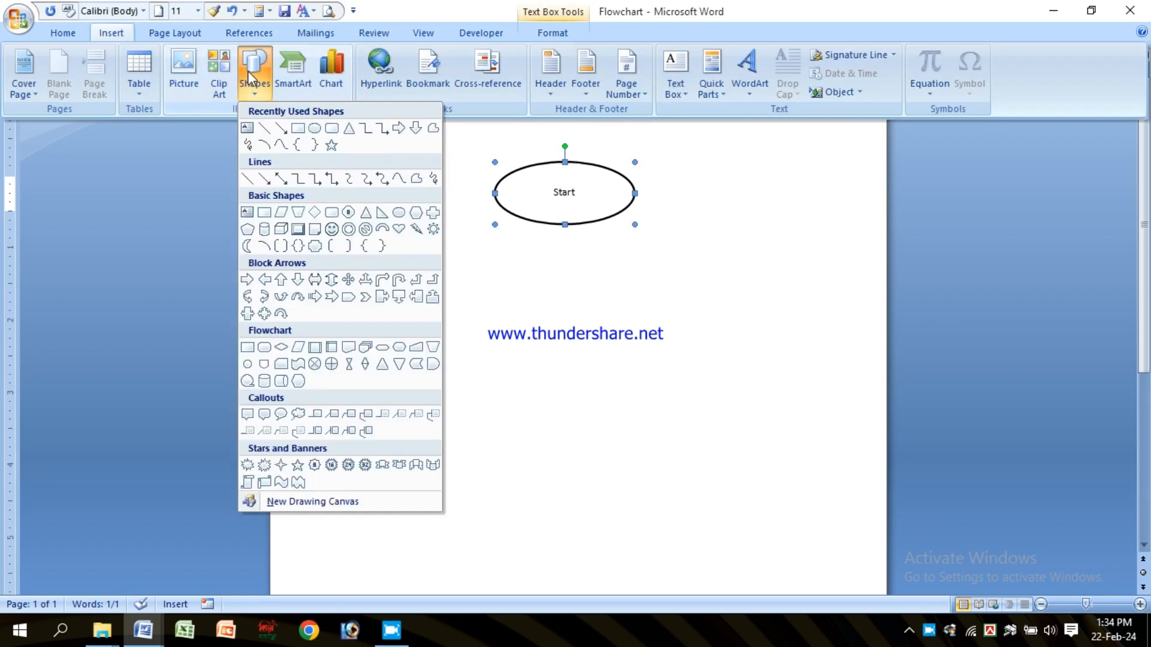
click(266, 132)
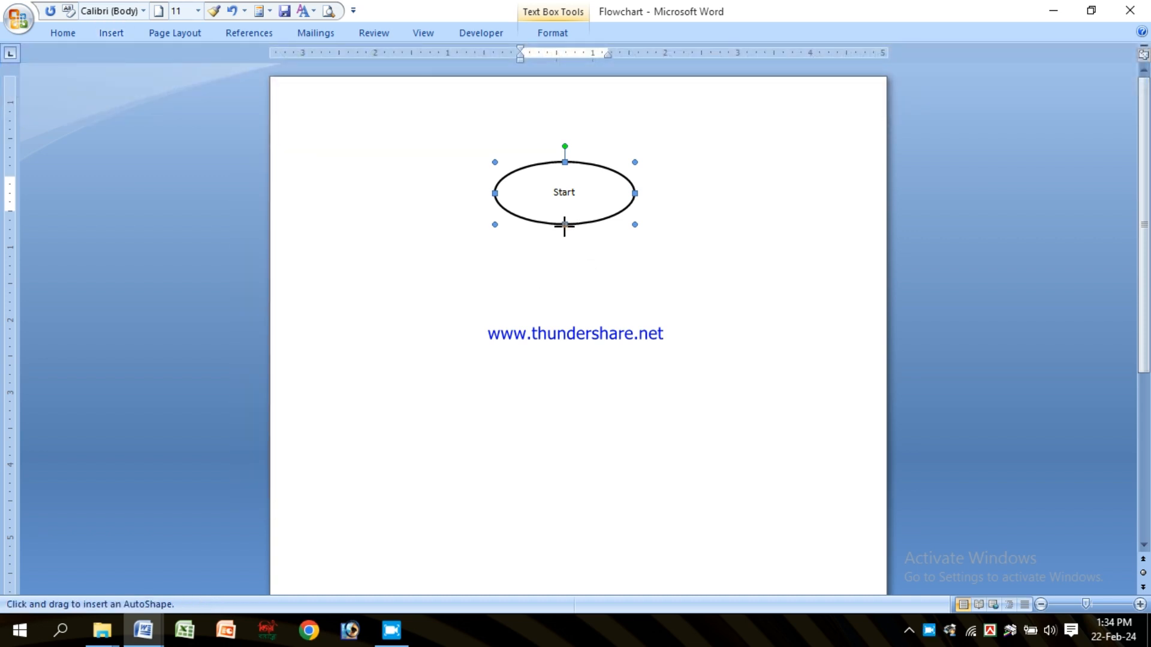
drag(565, 226, 565, 278)
- Set the weight of the vertical line below the Start ellipse to 3 pt
click(556, 35)
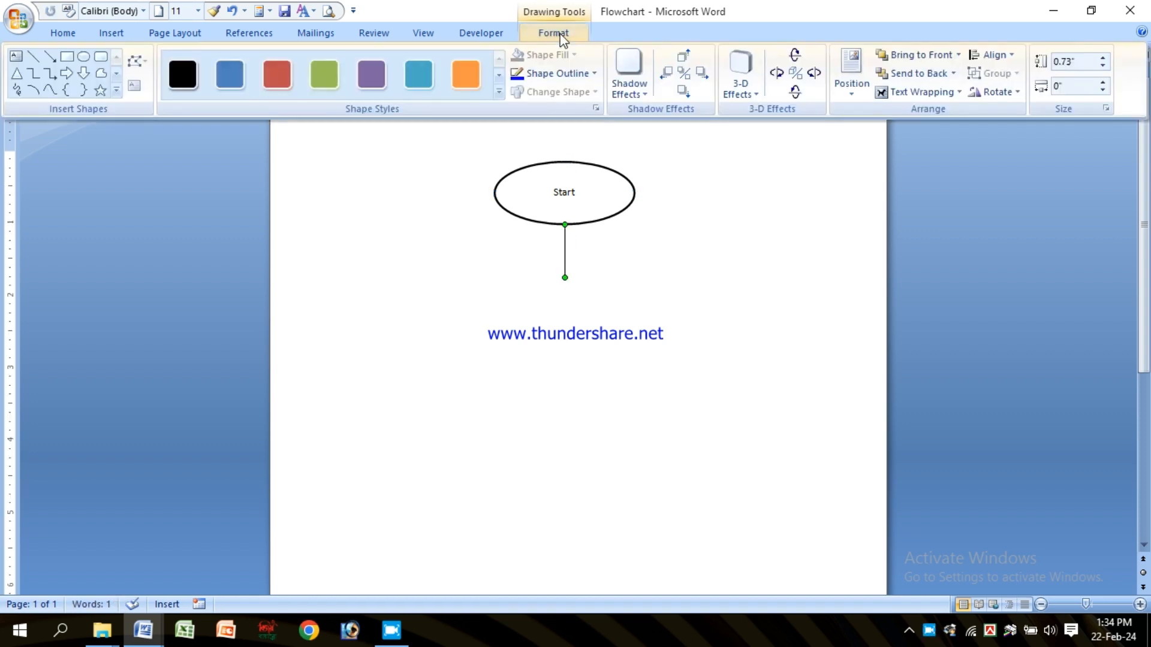
double_click(562, 32)
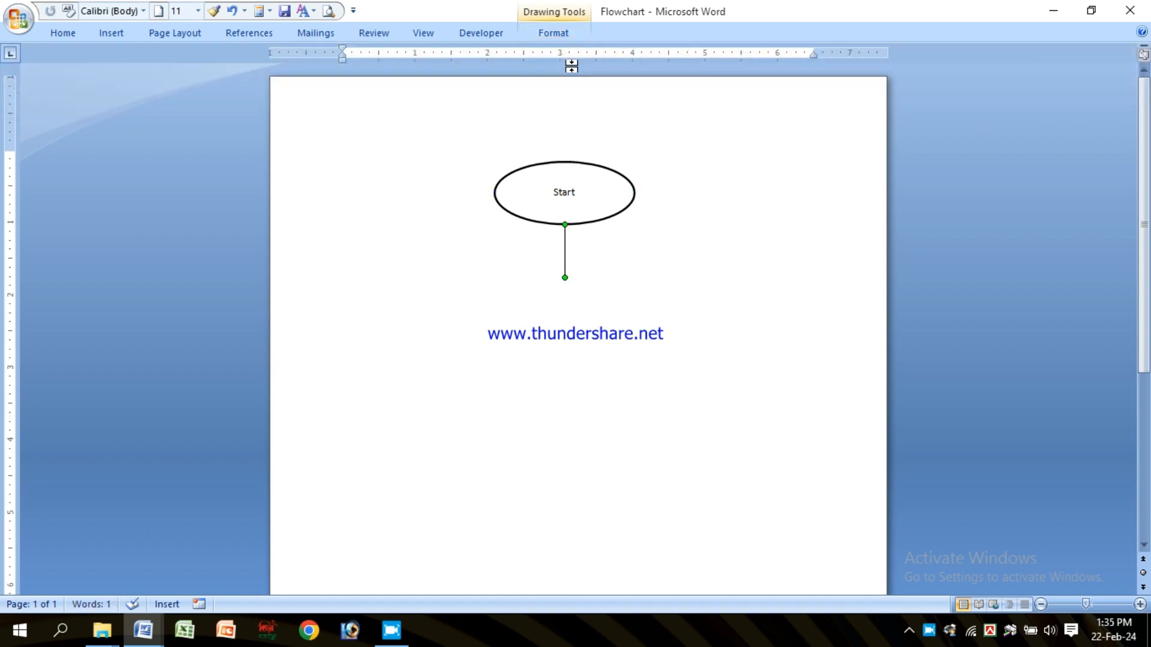
click(566, 32)
click(557, 73)
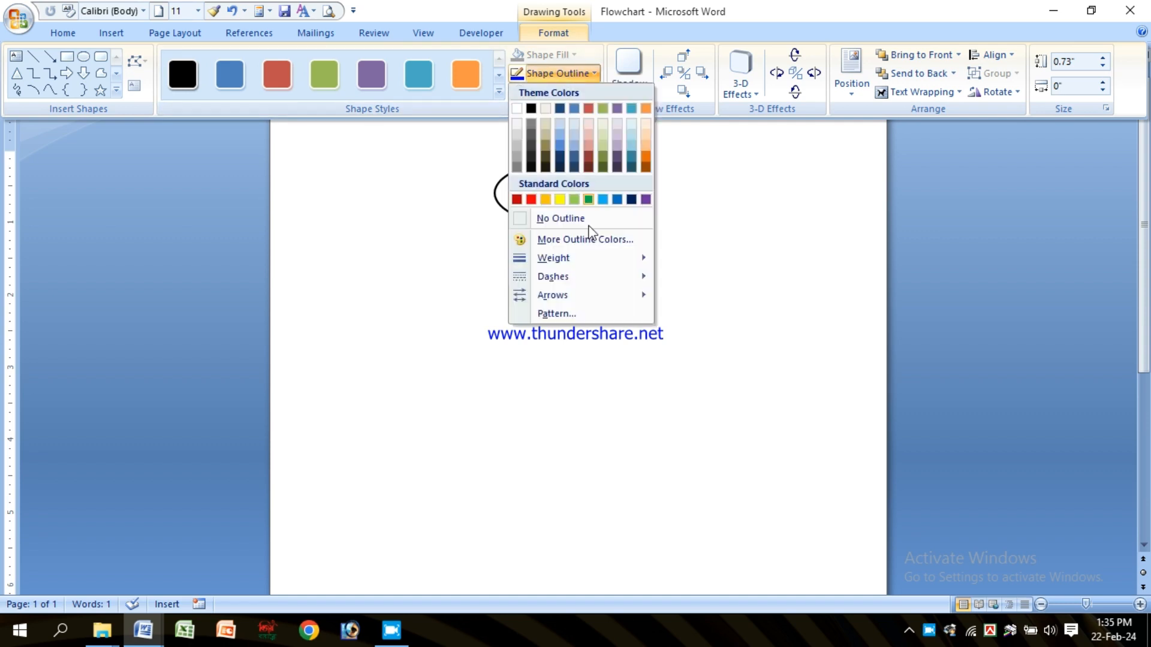
mouse_move(586, 258)
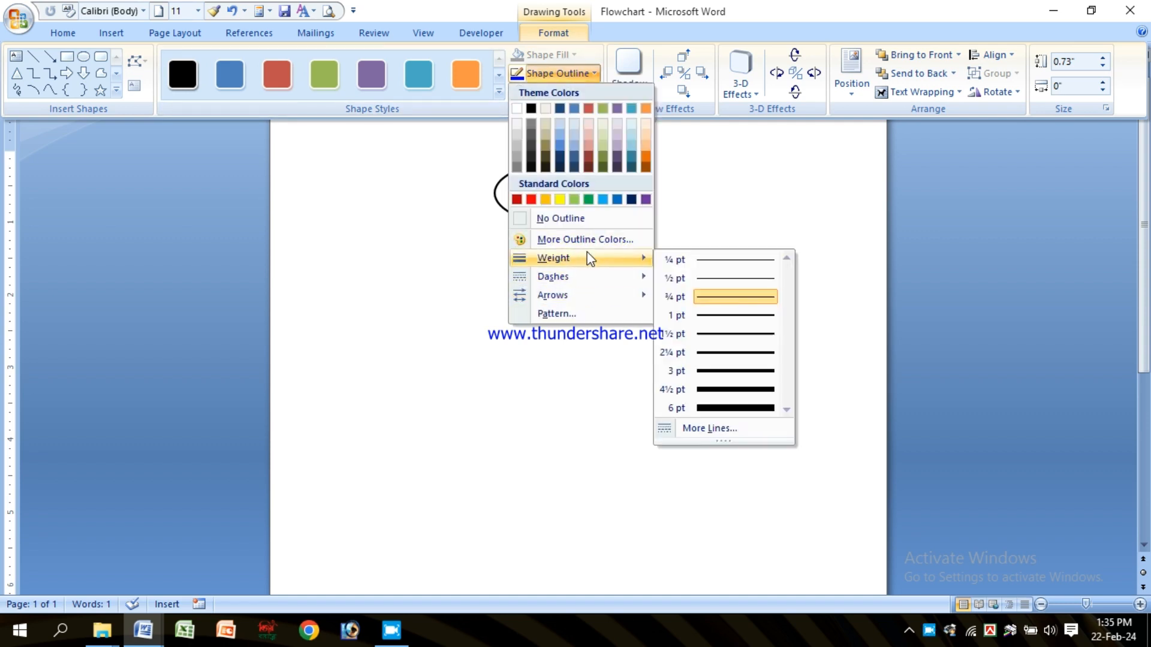
click(704, 430)
click(667, 268)
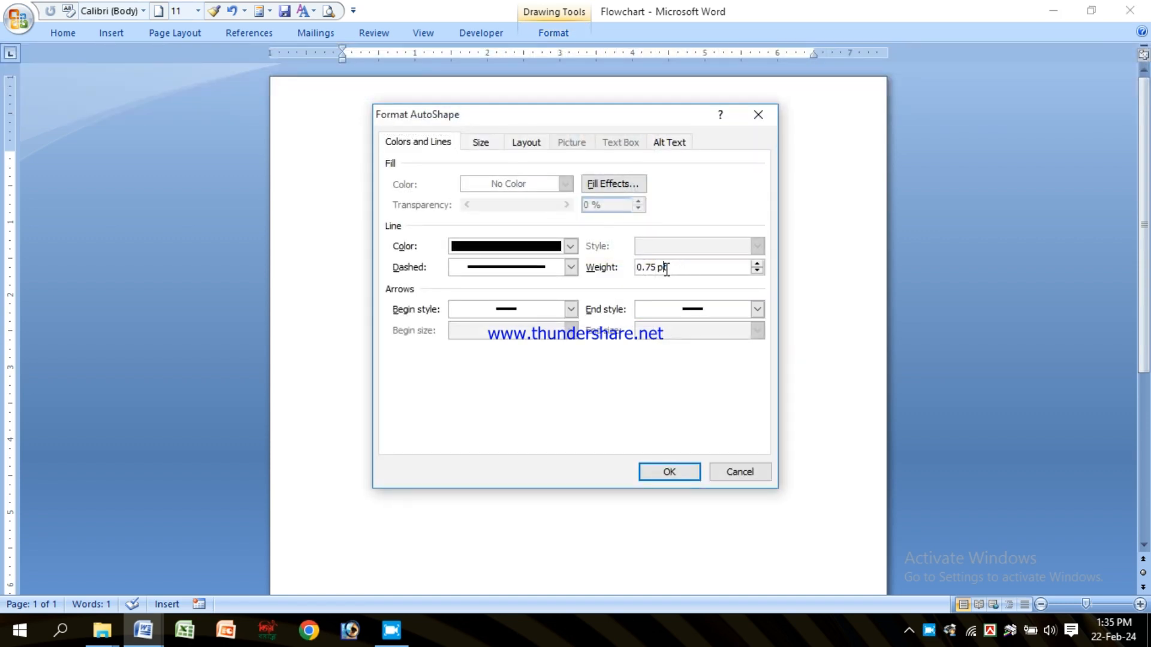
drag(682, 271, 592, 274)
text(3)
click(664, 471)
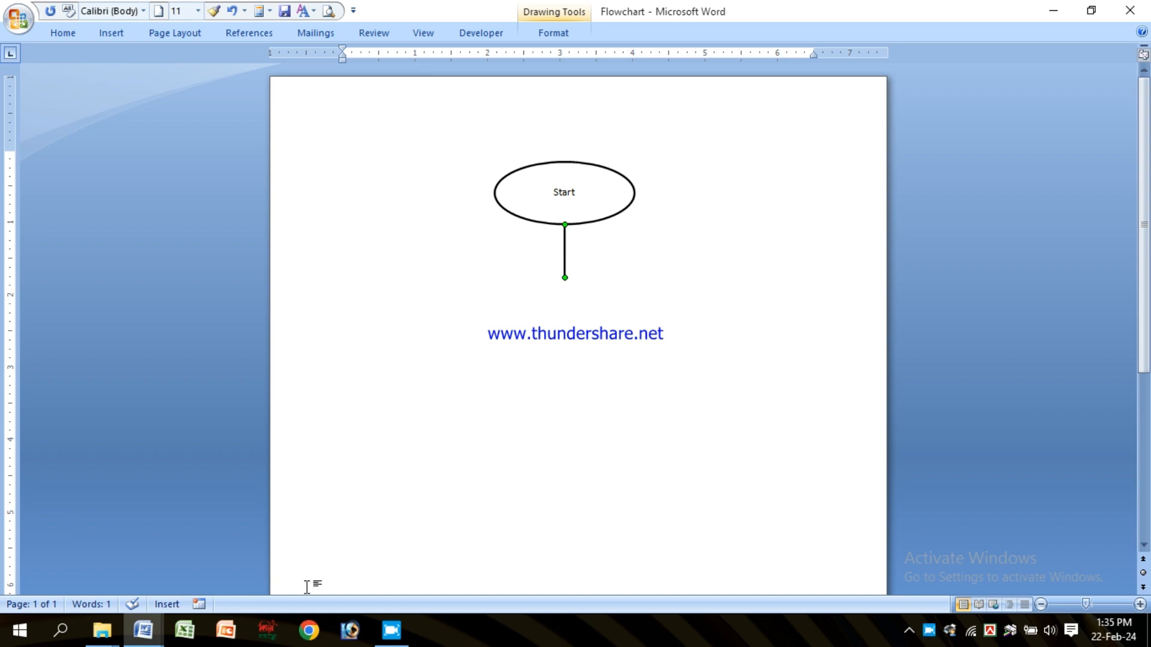
- Check the job sheet 03 flowchart in the Ms word document for the shapes that follow the line below Start, and return to Flowchart
mouse_move(138, 629)
click(128, 552)
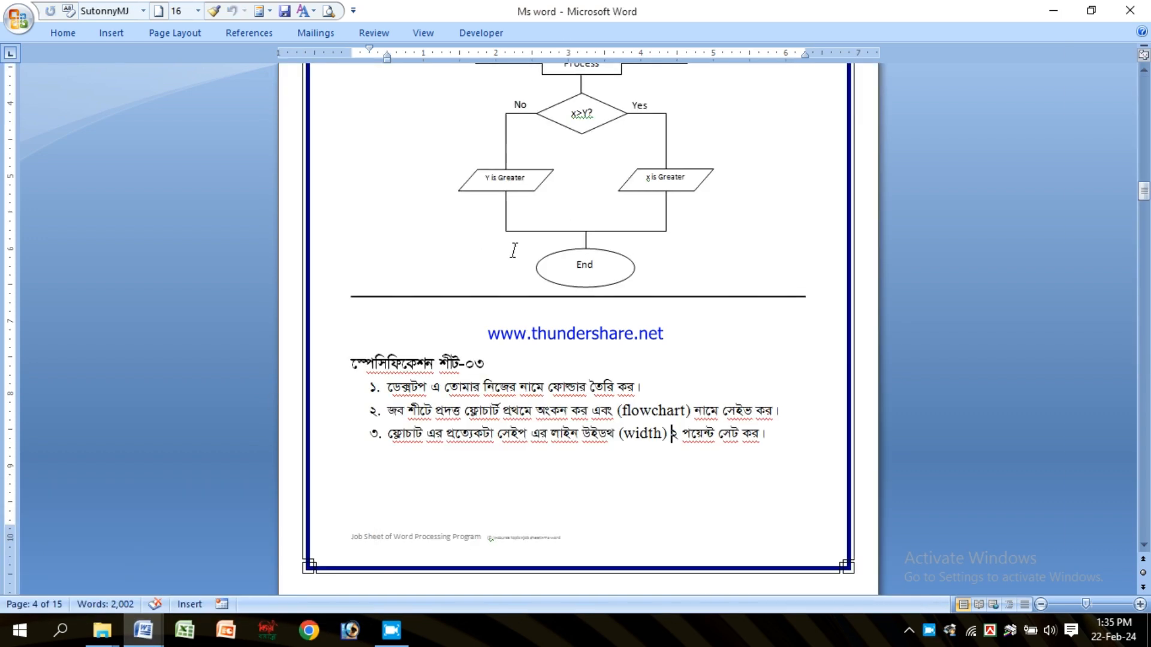
scroll(575, 136, up, 5)
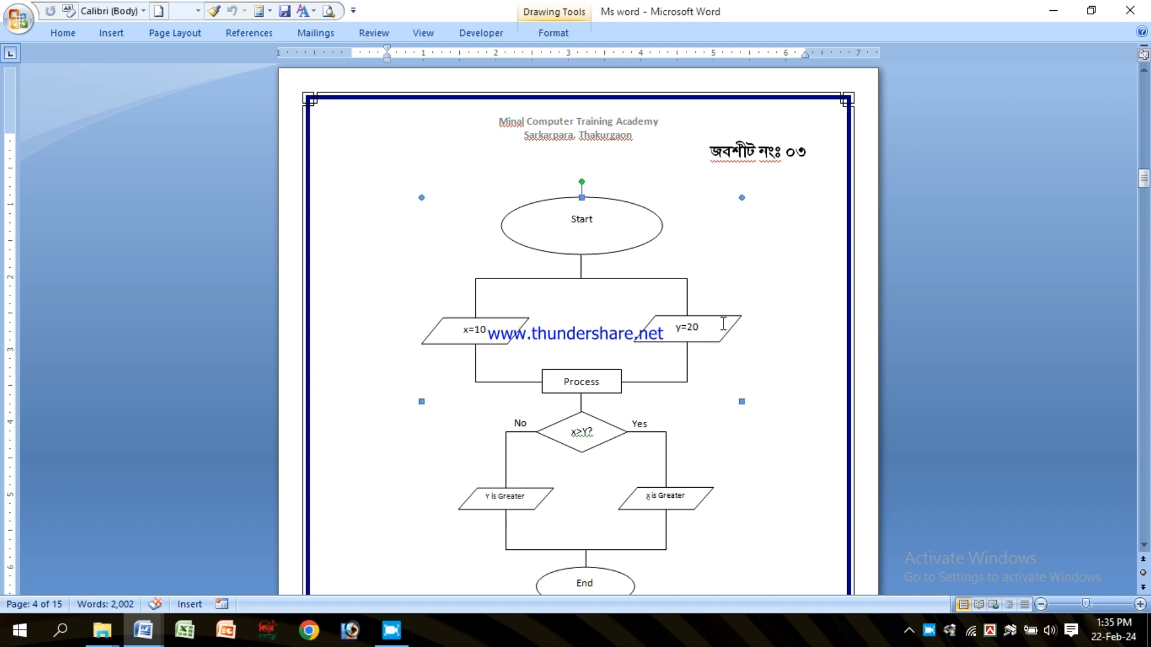
click(659, 341)
mouse_move(143, 629)
click(290, 563)
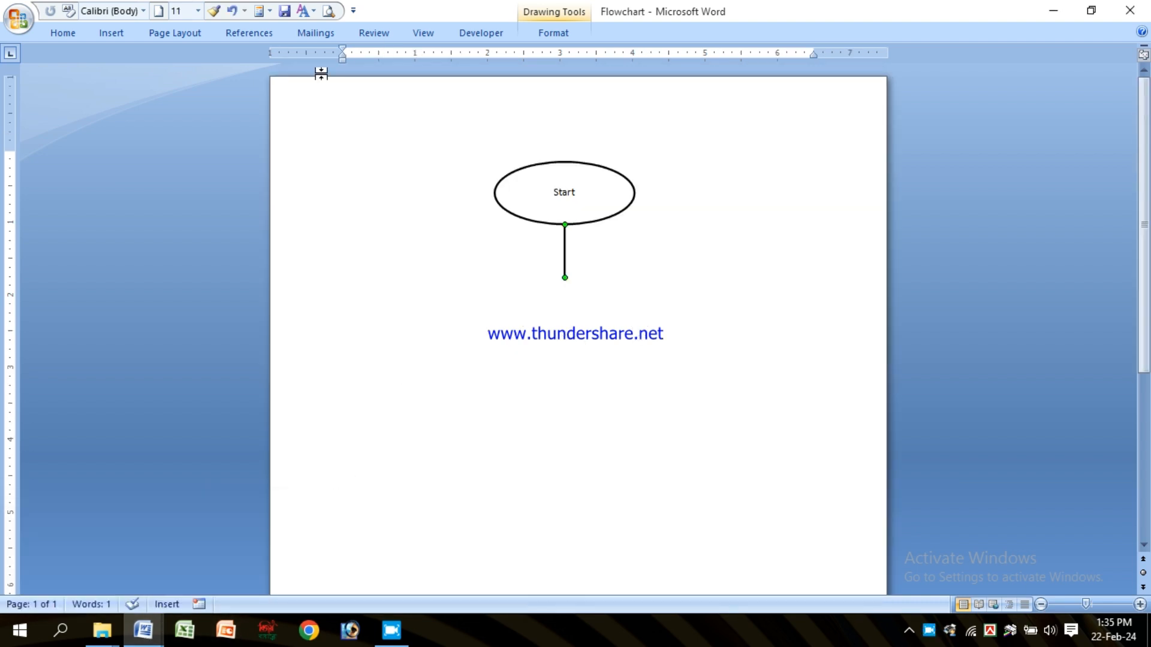
- Open the selection of insertable shapes for the next flowchart element below the vertical line
click(112, 33)
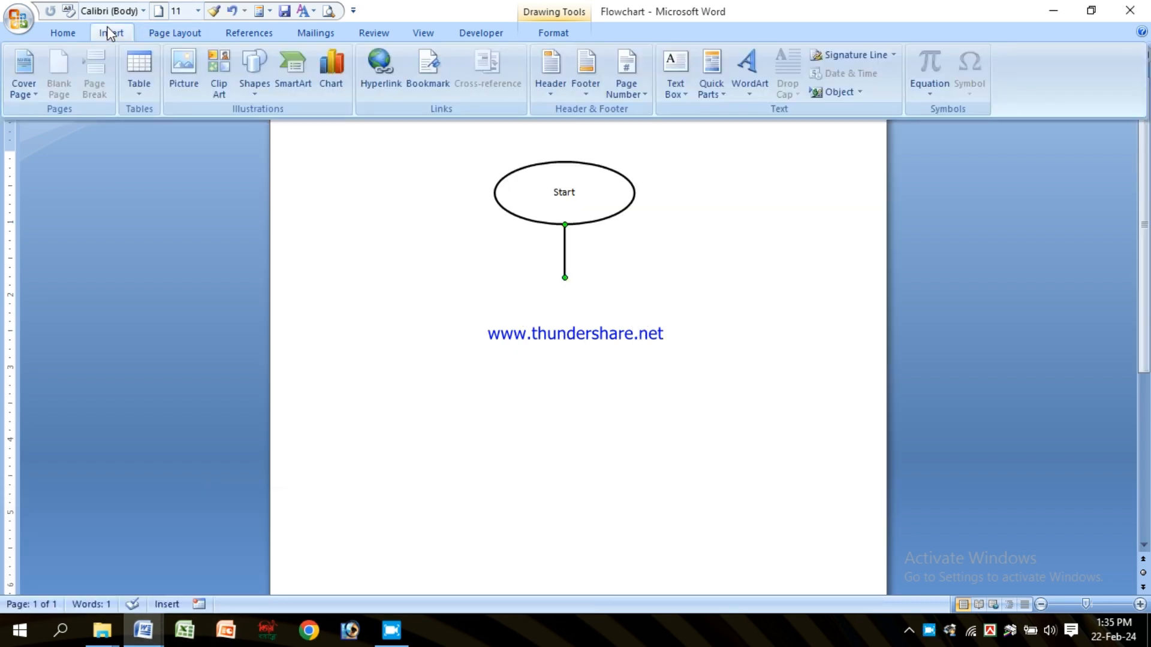
click(255, 65)
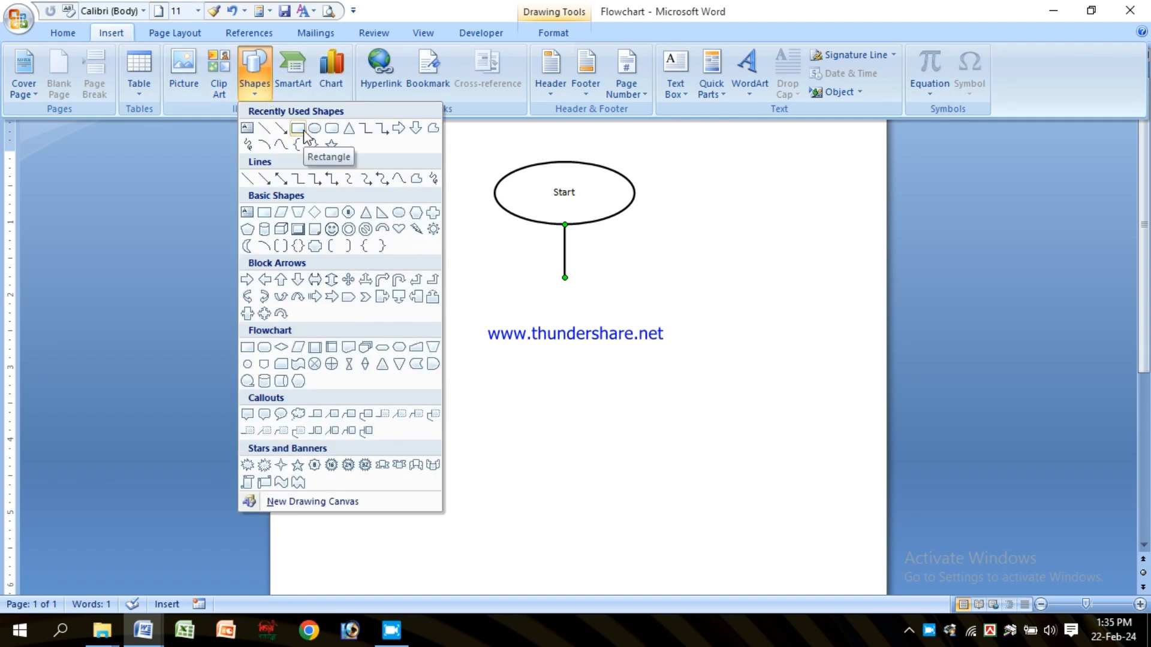